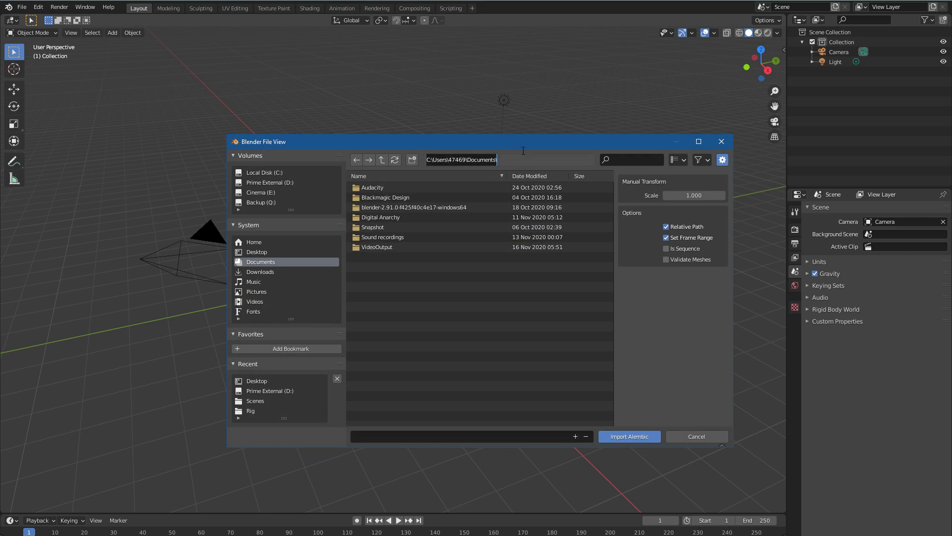
Step: Import the Alembic file SimpleSPHParticleSystem.0000.abc from the example_caches\sph folder with Is Sequence enabled
{"action": "key", "text": "ctrl+v"}
{"action": "key", "text": "Return"}
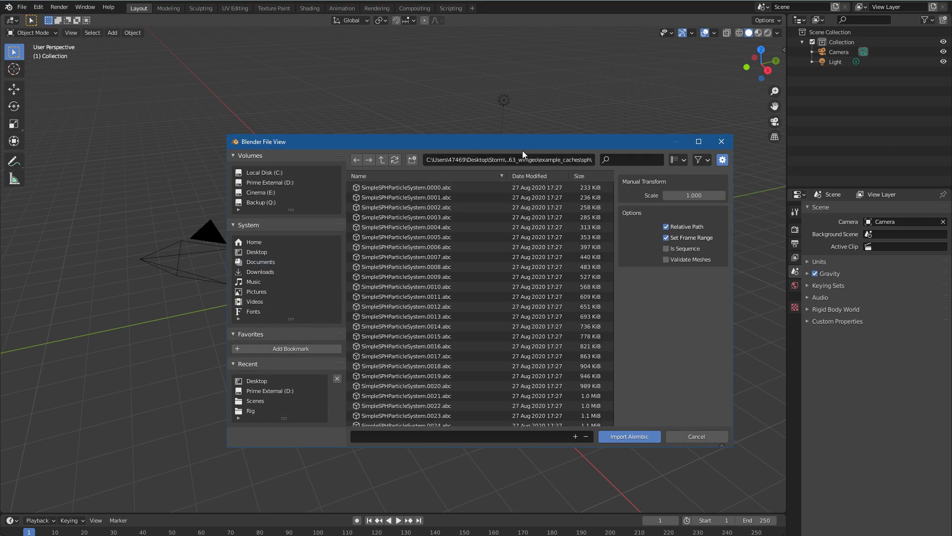
{"action": "left_click_drag", "start_coordinate": [532, 143], "coordinate": [455, 116]}
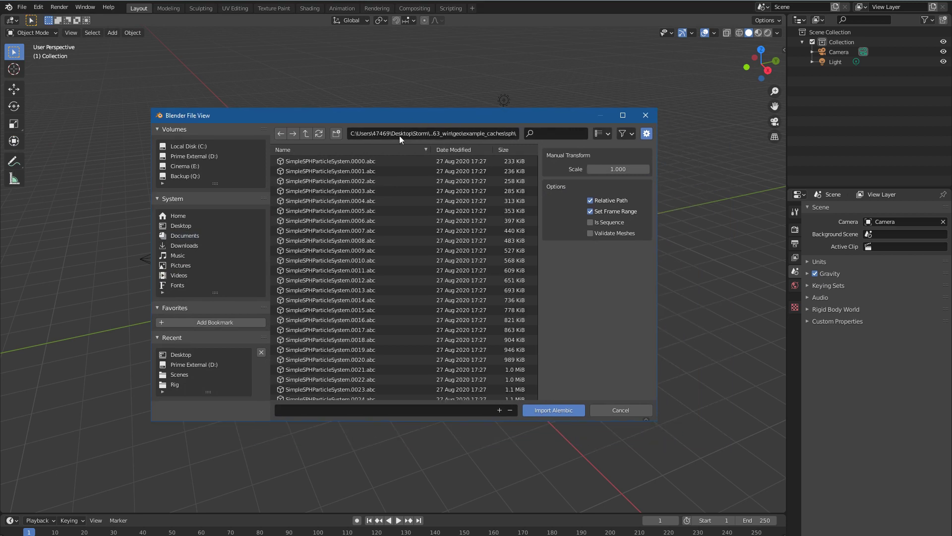
{"action": "left_click", "coordinate": [324, 161]}
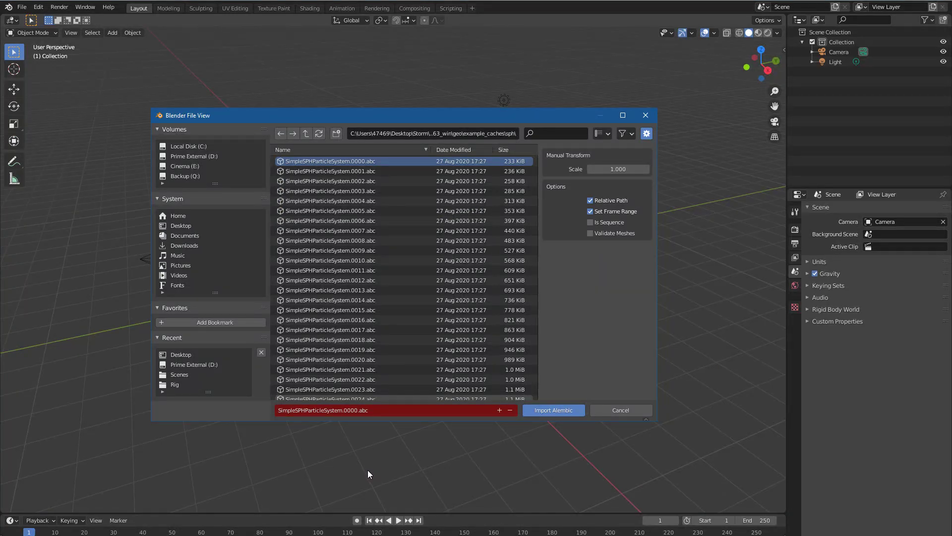
{"action": "left_click", "coordinate": [590, 222]}
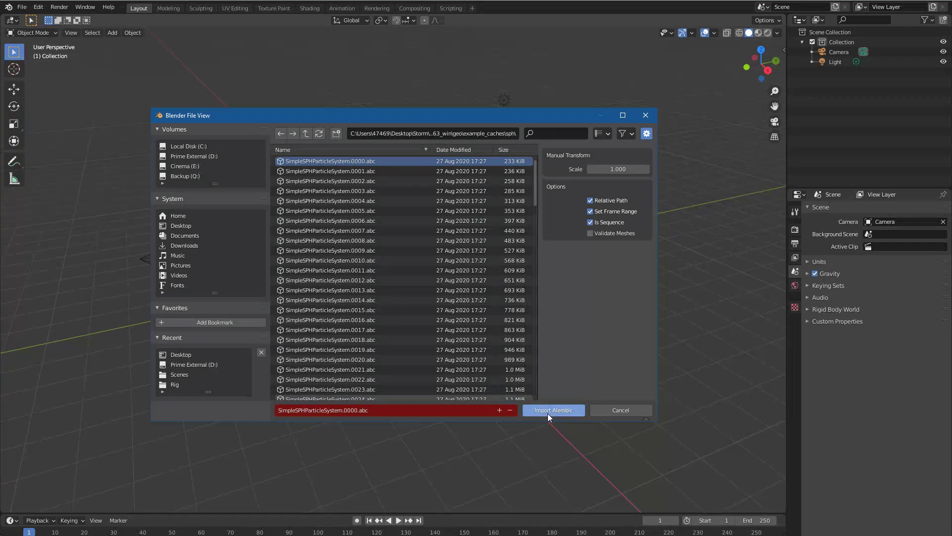
{"action": "left_click_drag", "start_coordinate": [430, 114], "coordinate": [413, 65]}
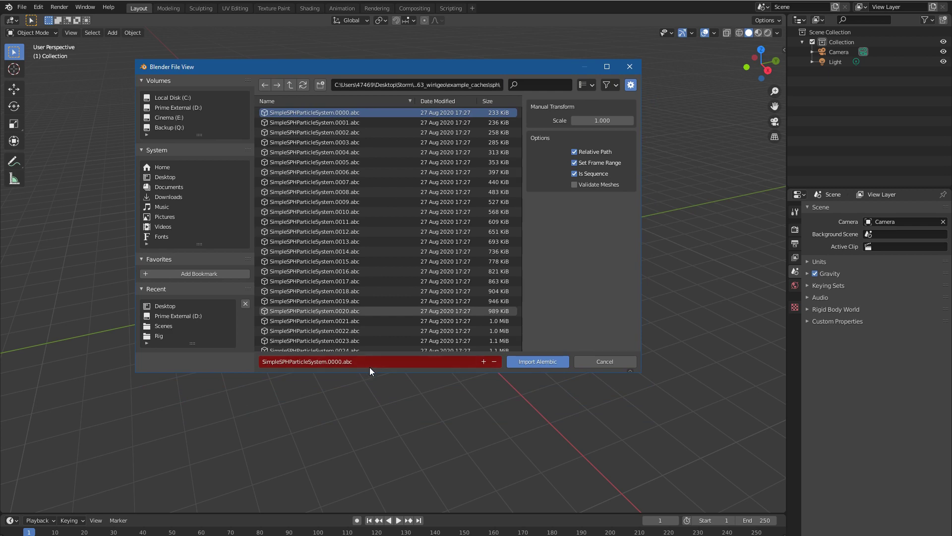
{"action": "left_click", "coordinate": [531, 362]}
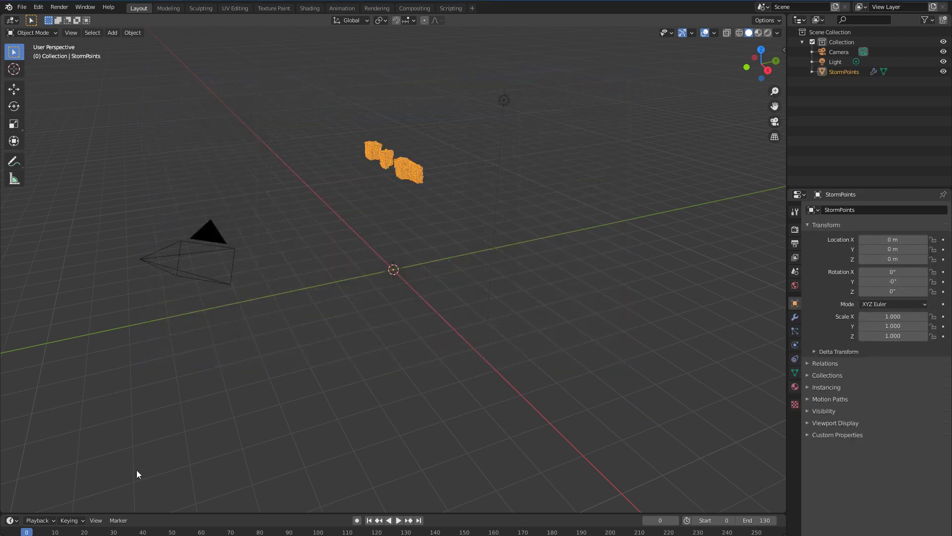
Step: Play the imported particle animation, stop it partway, and inspect the StormPoints particles up close
{"action": "key", "text": "space"}
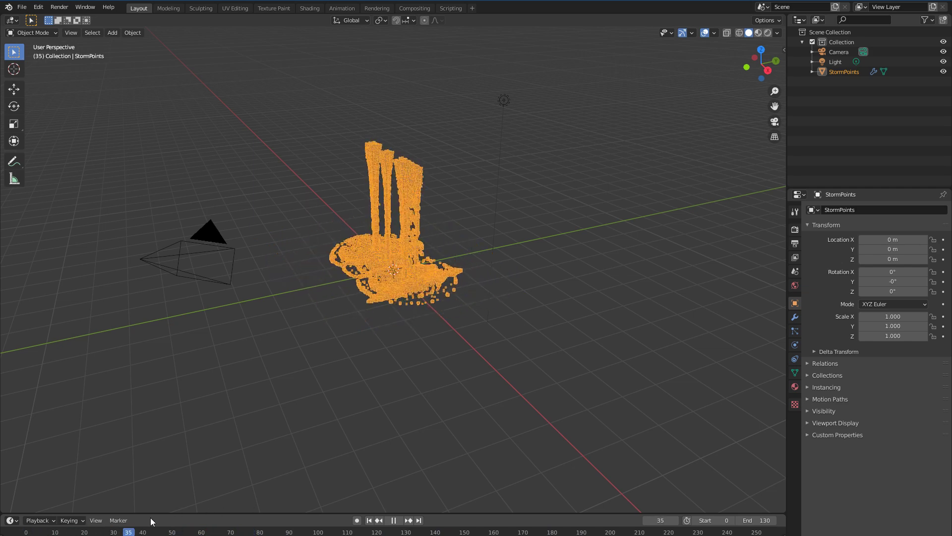
{"action": "key", "text": "space"}
{"action": "middle_click_drag", "start_coordinate": [348, 382], "coordinate": [372, 328]}
{"action": "scroll", "coordinate": [370, 335], "scroll_direction": "up", "scroll_amount": 5}
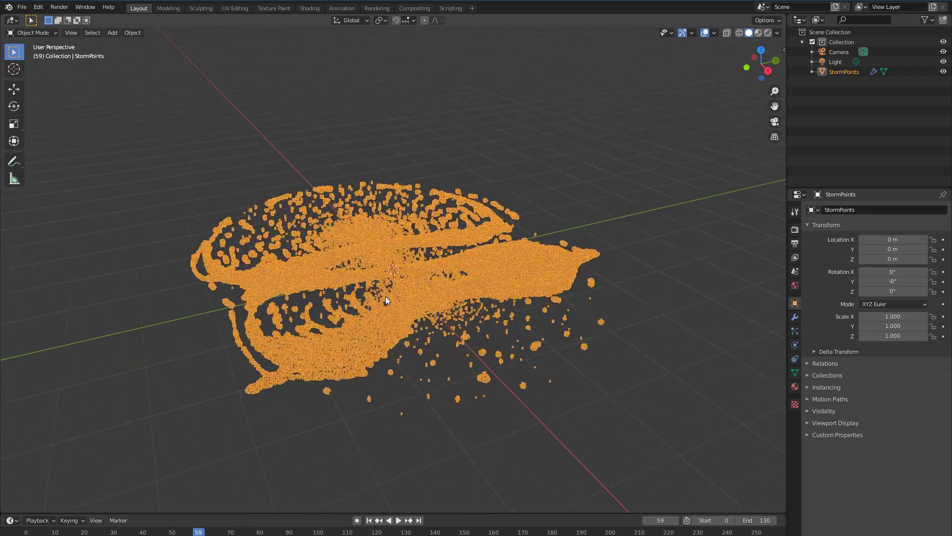
{"action": "middle_click_drag", "start_coordinate": [370, 376], "coordinate": [259, 472]}
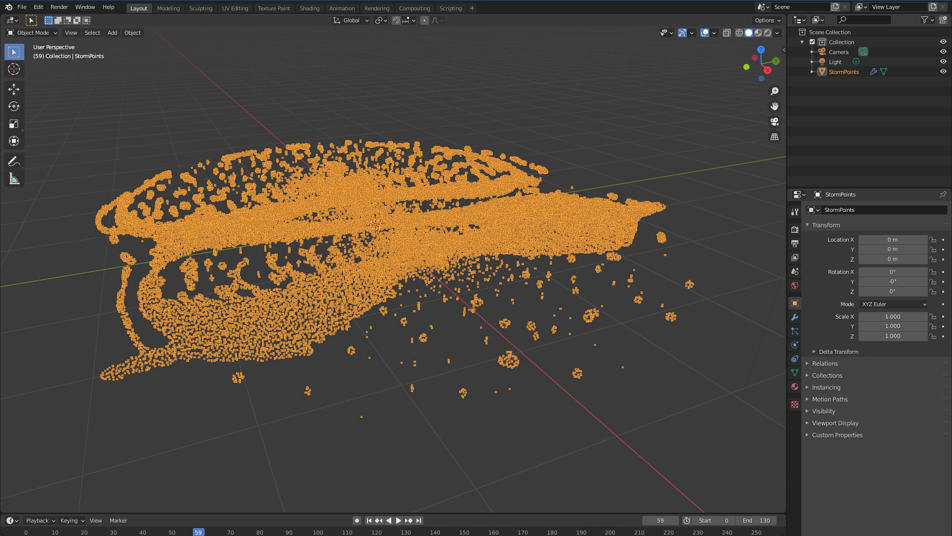
Step: Switch to Storm, close its Preferences dialog to view the scene, and return to Blender
{"action": "mouse_move", "coordinate": [377, 535]}
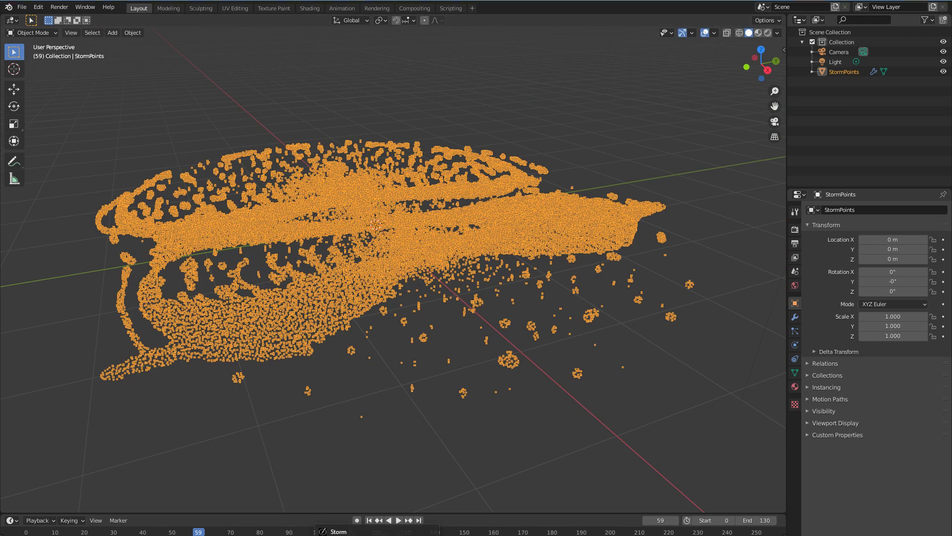
{"action": "left_click", "coordinate": [348, 534]}
{"action": "mouse_move", "coordinate": [377, 535]}
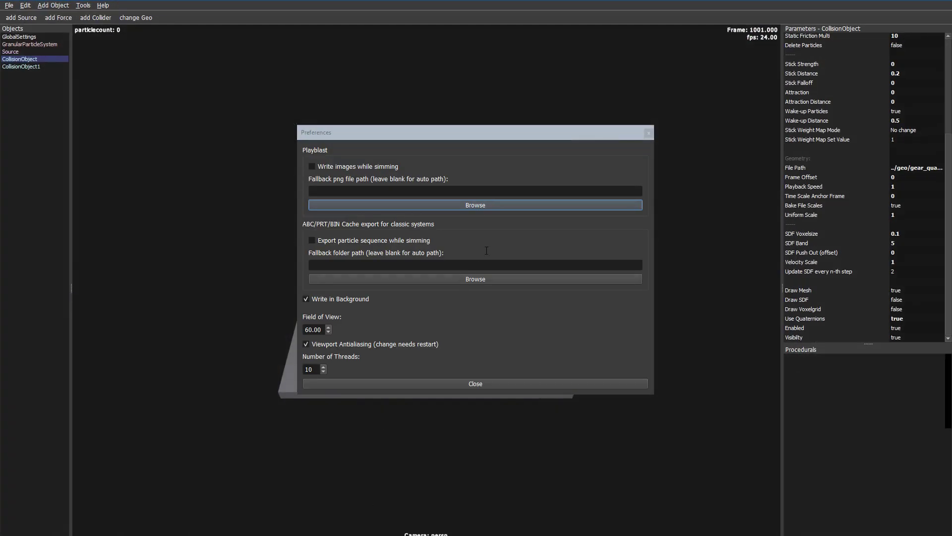
{"action": "left_click", "coordinate": [648, 134]}
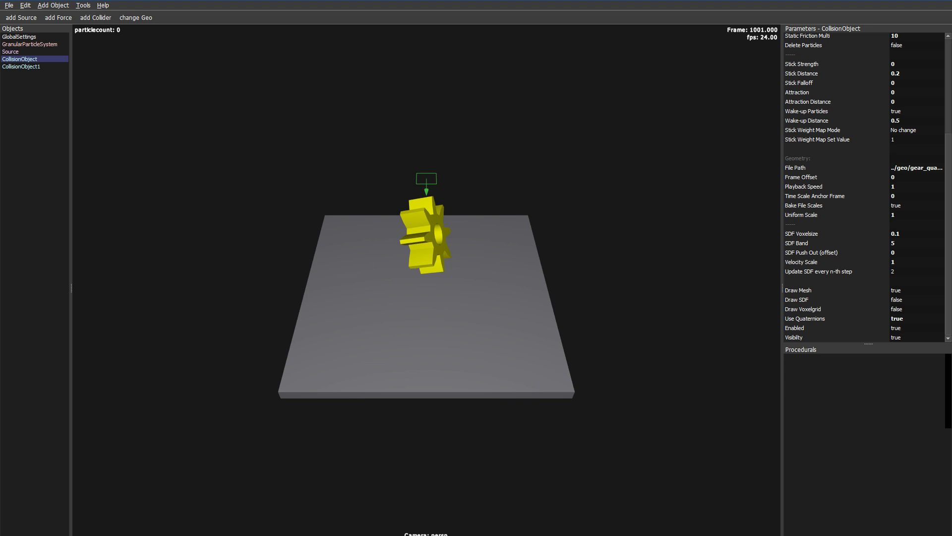
{"action": "left_click", "coordinate": [88, 535]}
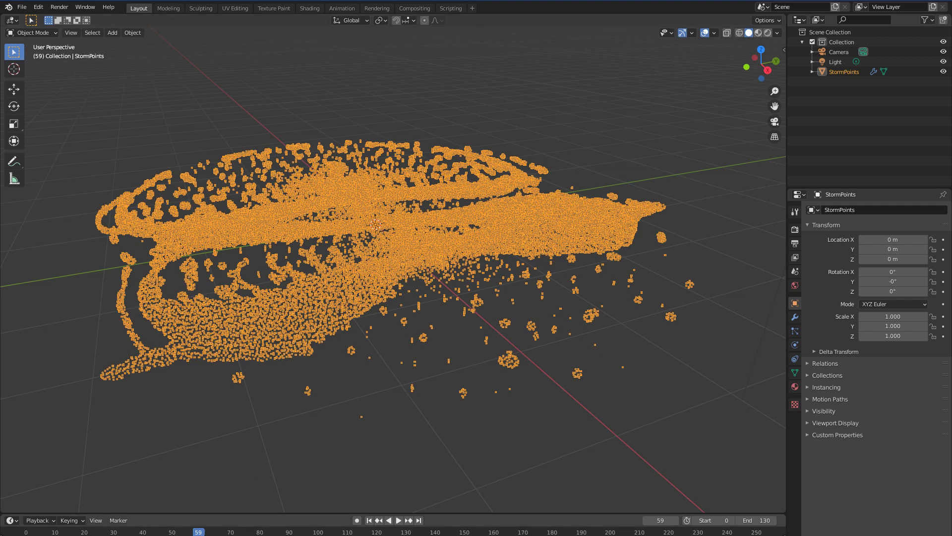
Step: Replay the StormPoints particle animation from the first frame and pause it partway
{"action": "key", "text": "shift+Left"}
{"action": "key", "text": "space"}
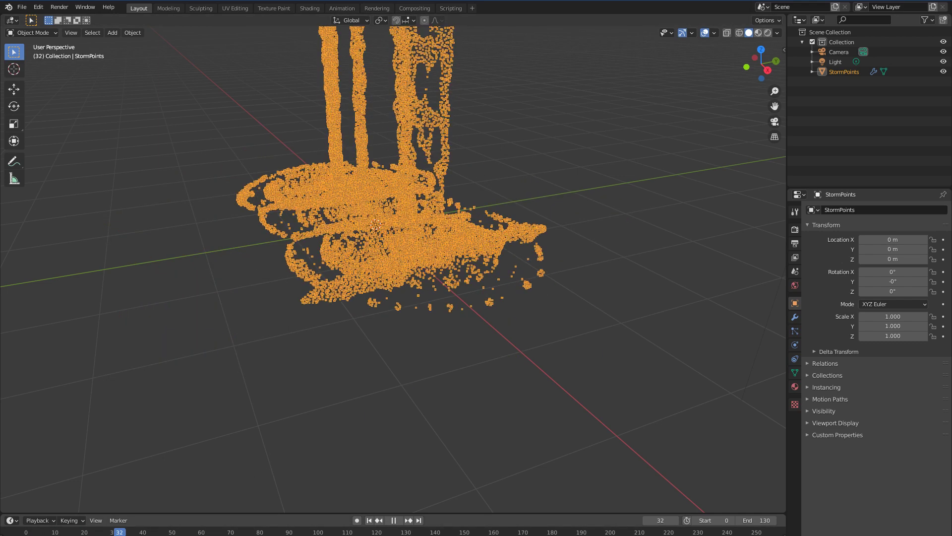
{"action": "key", "text": "space"}
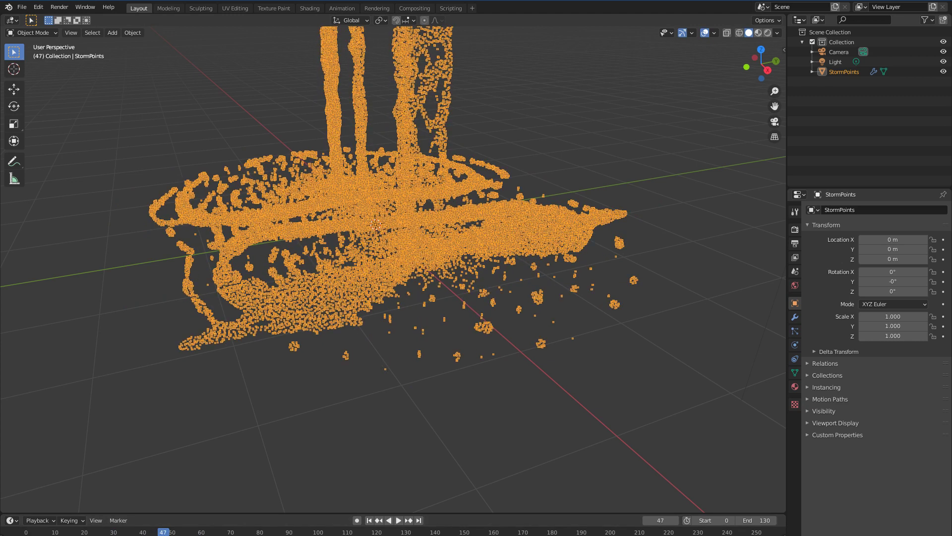
Step: Switch to File Explorer to view the Alembic cache files in the sph folder, and return to Blender
{"action": "key", "text": "alt+Tab"}
{"action": "left_click_drag", "start_coordinate": [575, 54], "coordinate": [700, 63]}
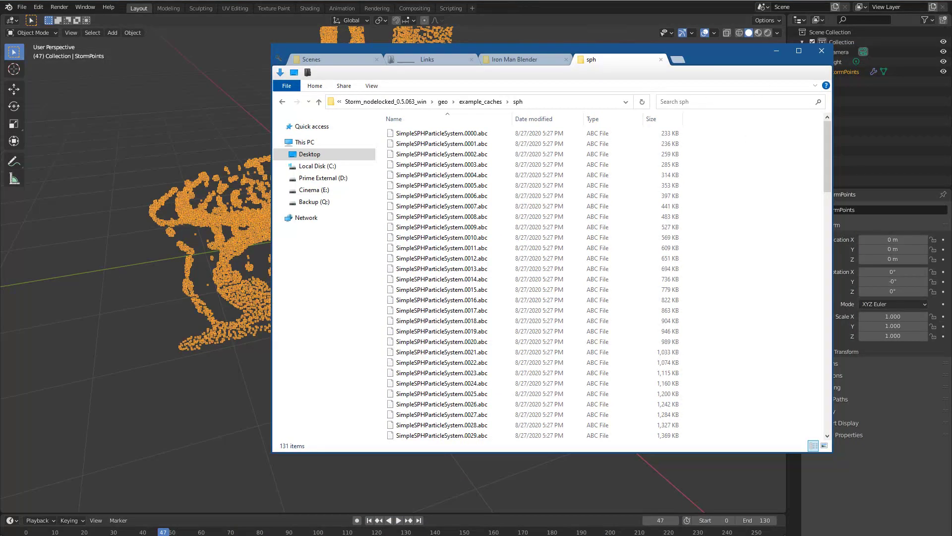
{"action": "left_click", "coordinate": [506, 1]}
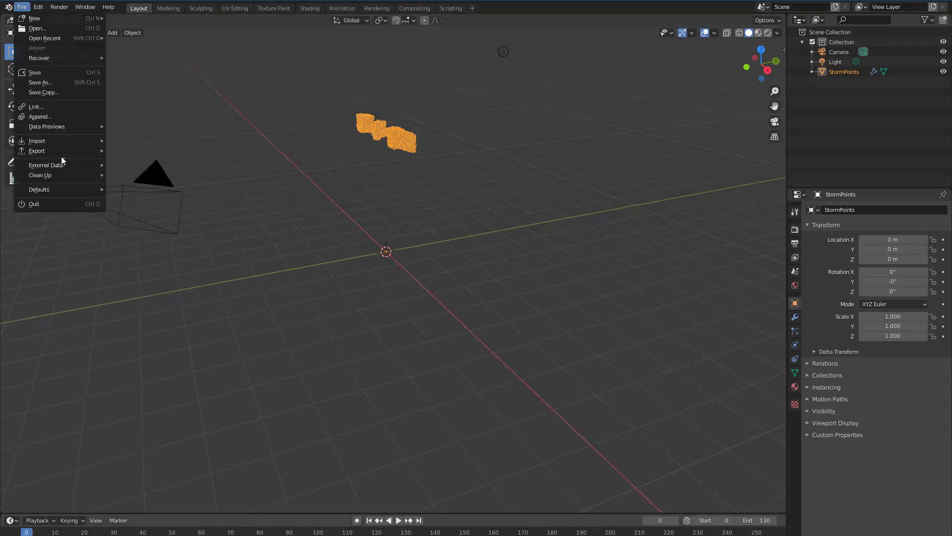
Step: Export the StormPoints animation as a Lightwave Point Cache named untitled.mdd into the example_caches\sph folder
{"action": "mouse_move", "coordinate": [82, 150]}
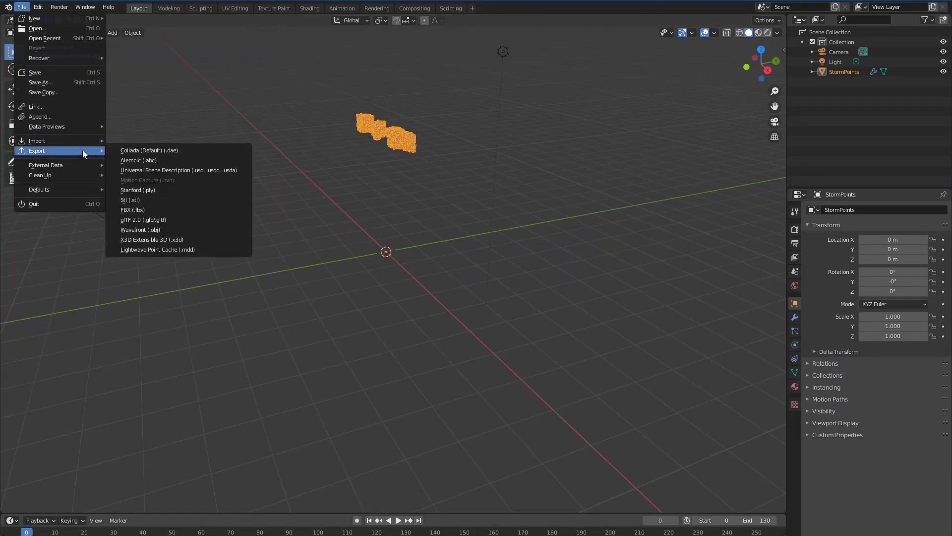
{"action": "left_click", "coordinate": [186, 249]}
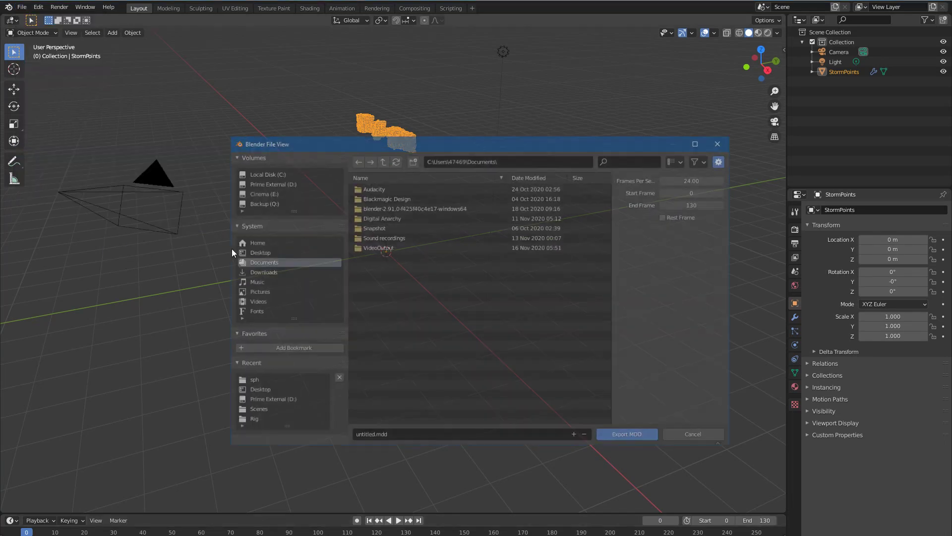
{"action": "left_click_drag", "start_coordinate": [501, 148], "coordinate": [414, 124]}
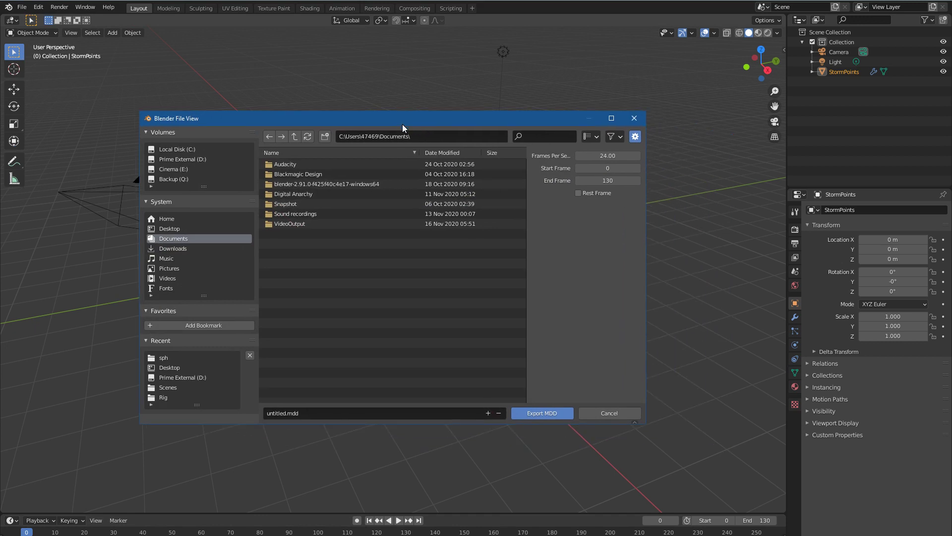
{"action": "left_click", "coordinate": [425, 139]}
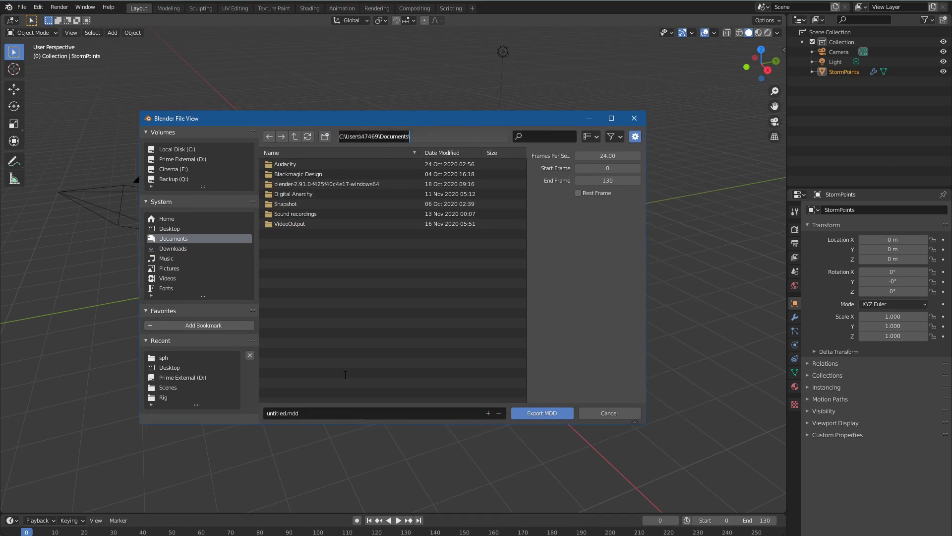
{"action": "key", "text": "ctrl+v"}
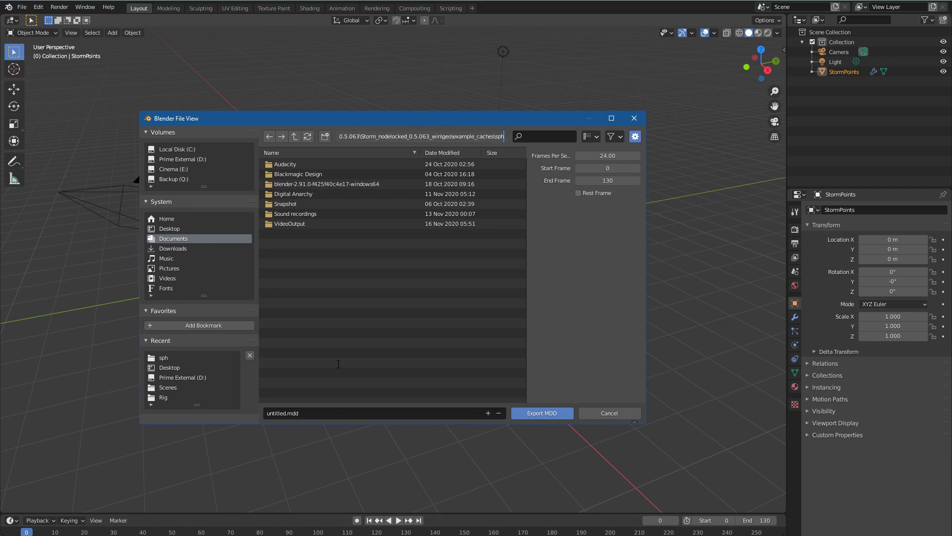
{"action": "key", "text": "Return"}
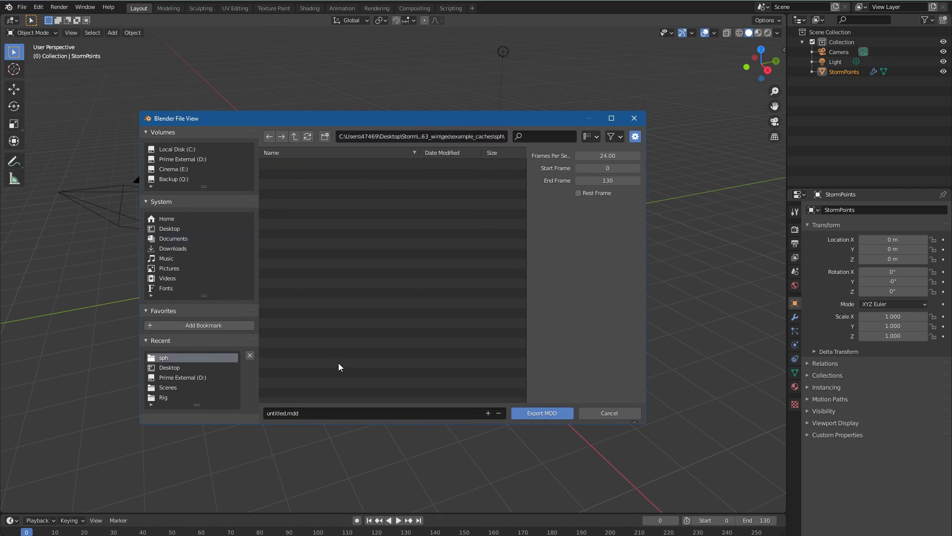
{"action": "left_click", "coordinate": [310, 414]}
{"action": "left_click", "coordinate": [542, 413]}
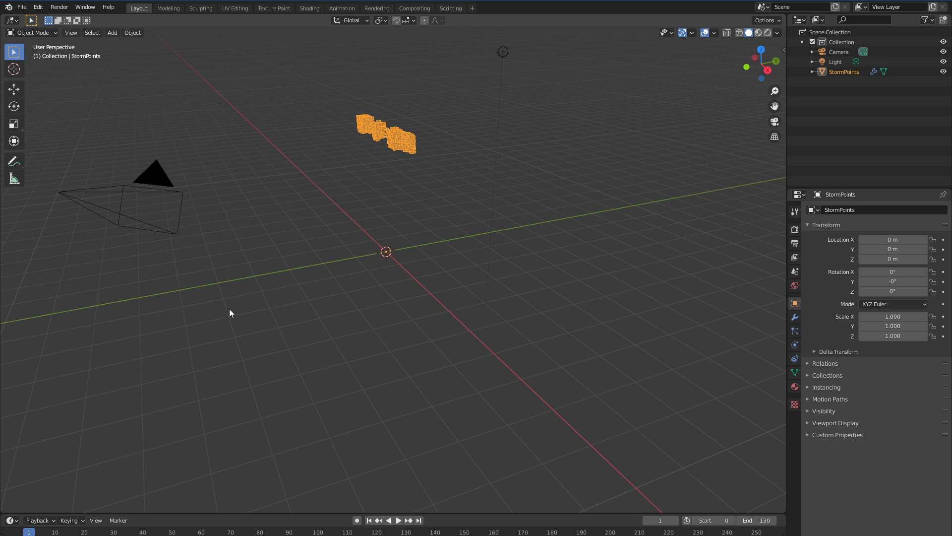
Step: Export the scene as a Wavefront OBJ named untitled.obj into the example_caches\sph folder
{"action": "left_click", "coordinate": [22, 7]}
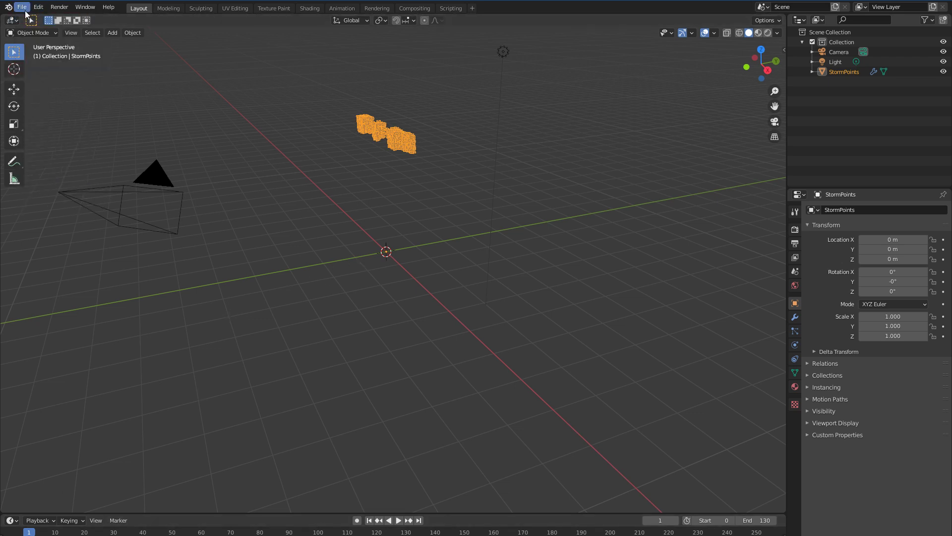
{"action": "left_click", "coordinate": [25, 10]}
{"action": "mouse_move", "coordinate": [52, 151]}
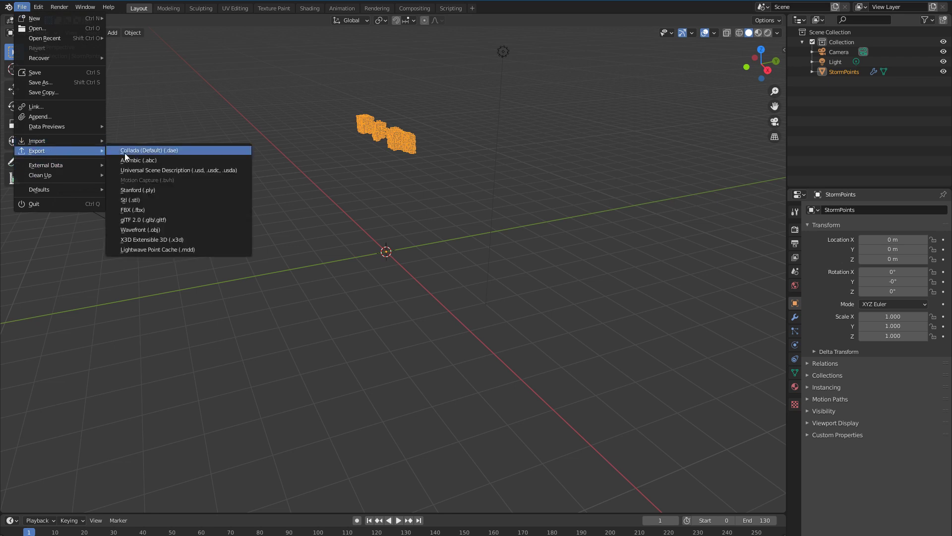
{"action": "left_click", "coordinate": [163, 229]}
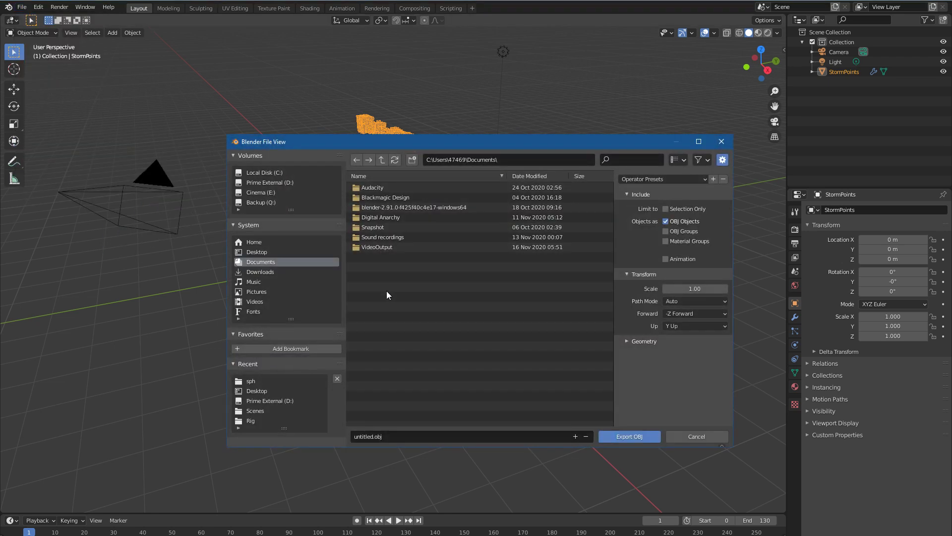
{"action": "left_click", "coordinate": [522, 160]}
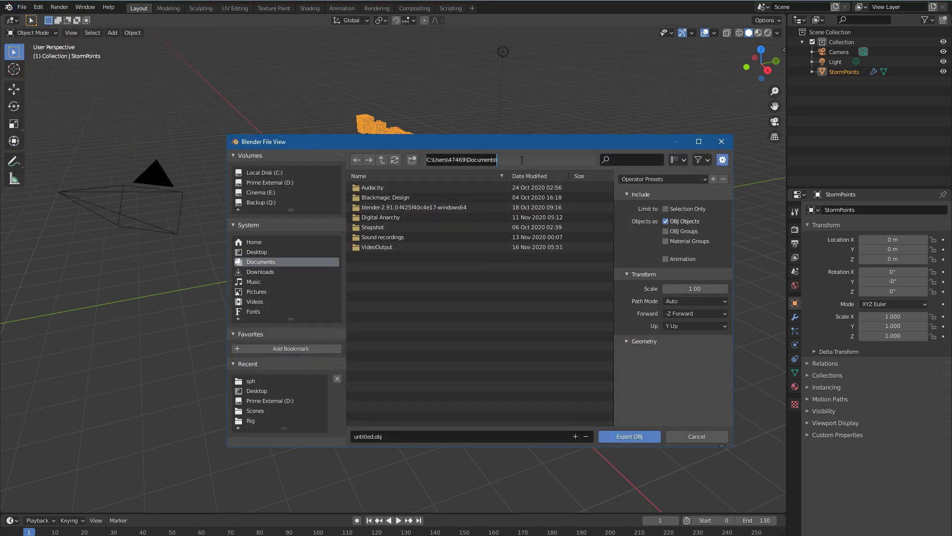
{"action": "key", "text": "ctrl+v"}
{"action": "key", "text": "Return"}
{"action": "left_click", "coordinate": [384, 436]}
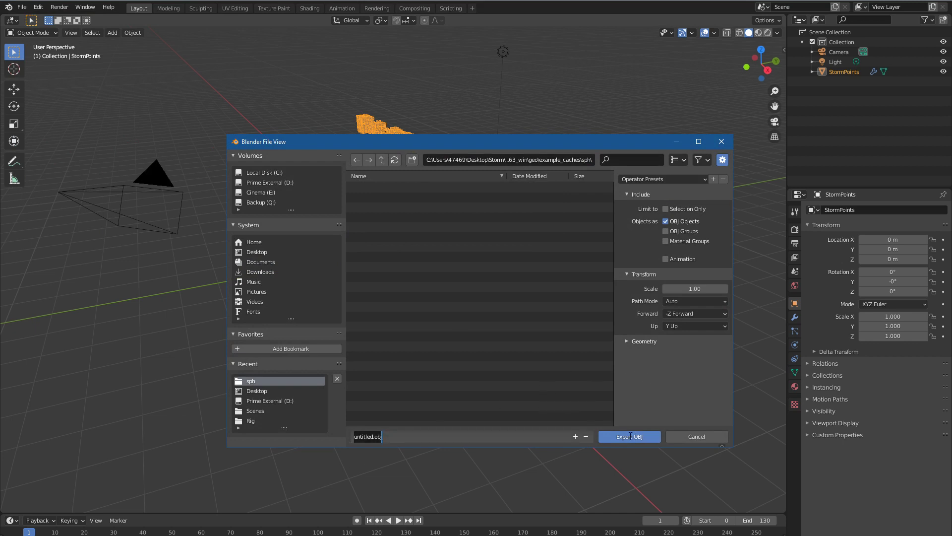
{"action": "left_click", "coordinate": [631, 436]}
{"action": "left_click", "coordinate": [641, 439]}
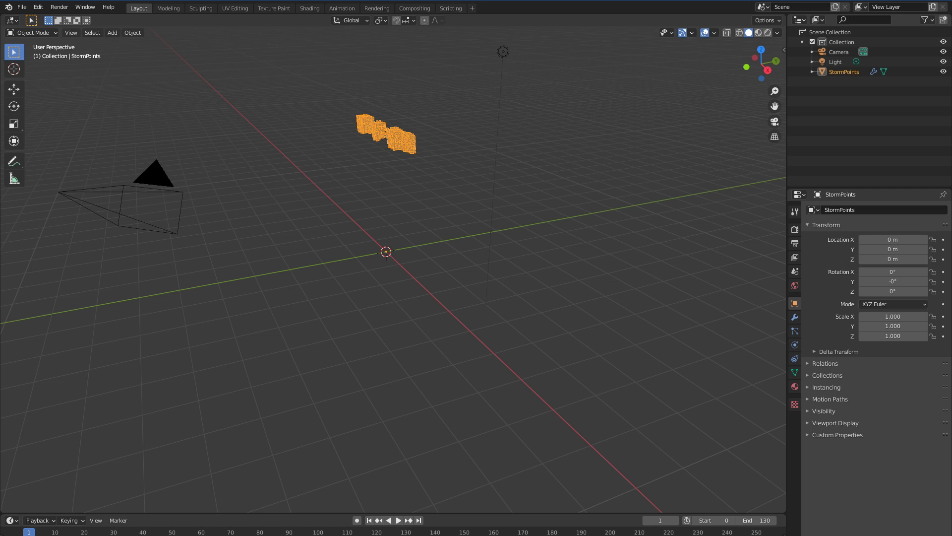
Step: Switch to File Explorer and load the exported untitled 3D object from the sph folder into LightWave Modeler
{"action": "key", "text": "alt+Tab"}
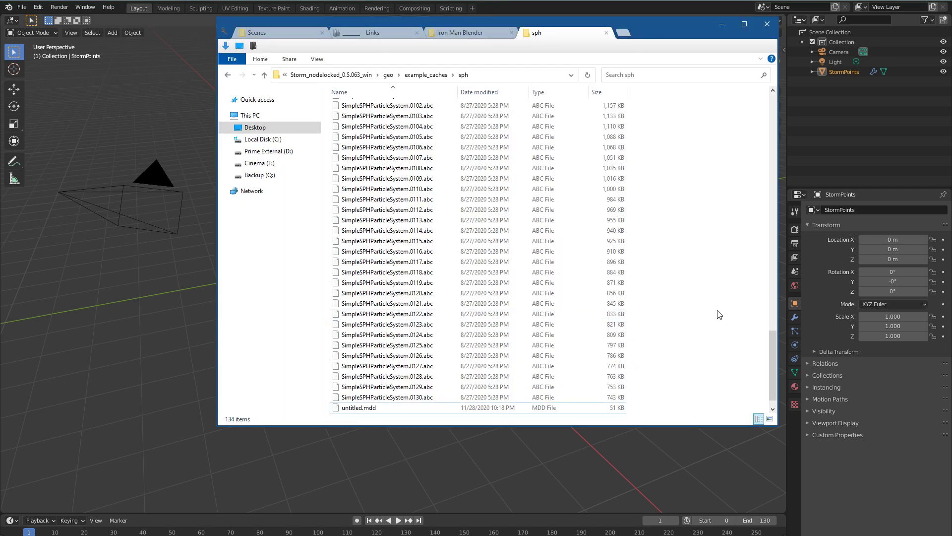
{"action": "left_click_drag", "start_coordinate": [771, 362], "coordinate": [772, 376]}
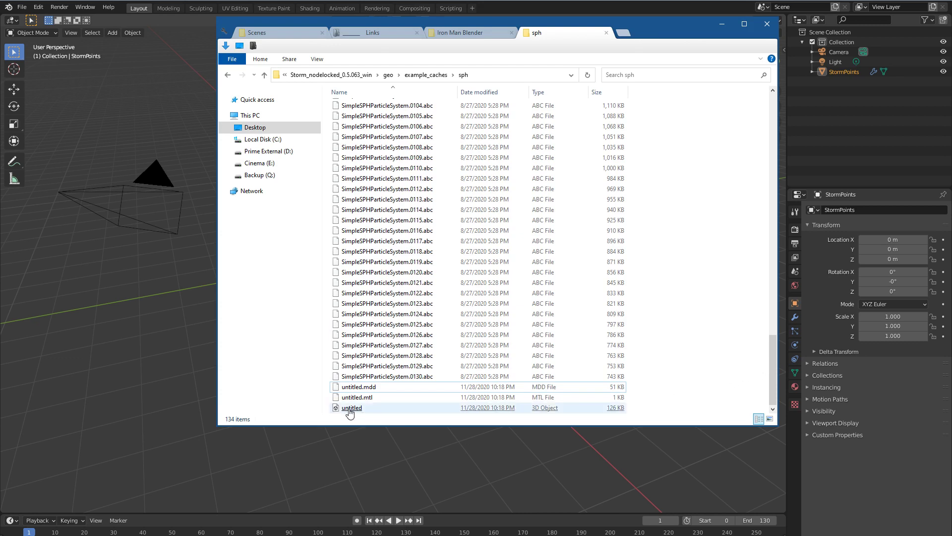
{"action": "left_click_drag", "start_coordinate": [348, 412], "coordinate": [612, 333]}
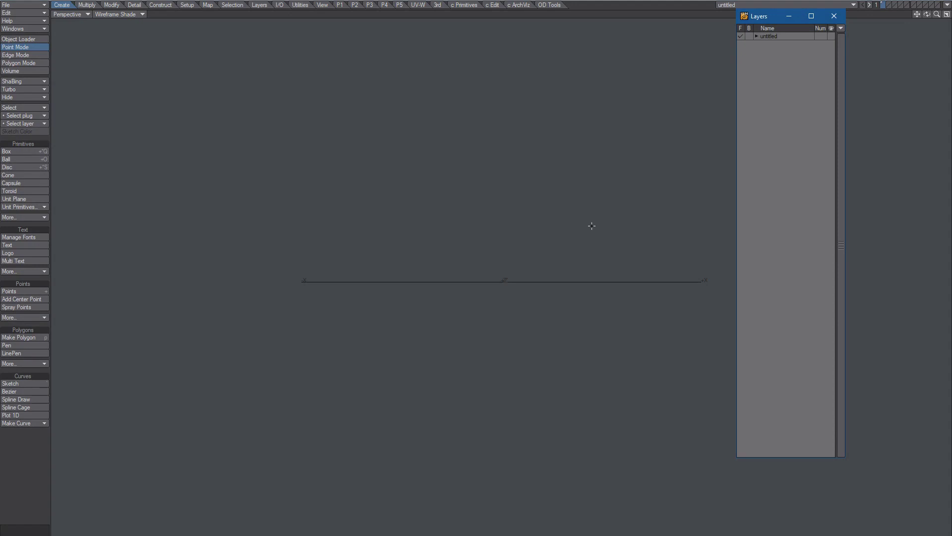
Step: Fit the loaded object in the perspective view and invert the point selection to select all points
{"action": "key", "text": "a"}
{"action": "left_click", "coordinate": [454, 335]}
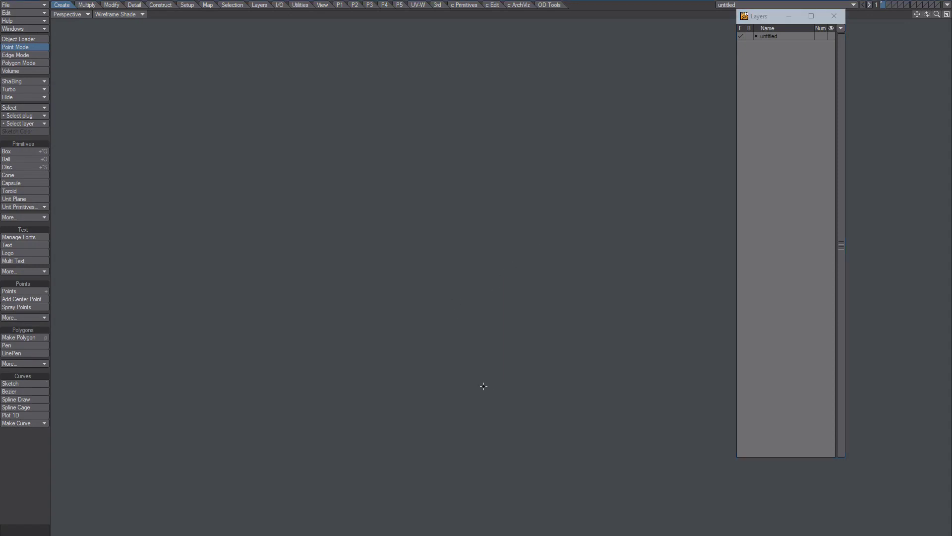
{"action": "key", "text": "shift+apostrophe"}
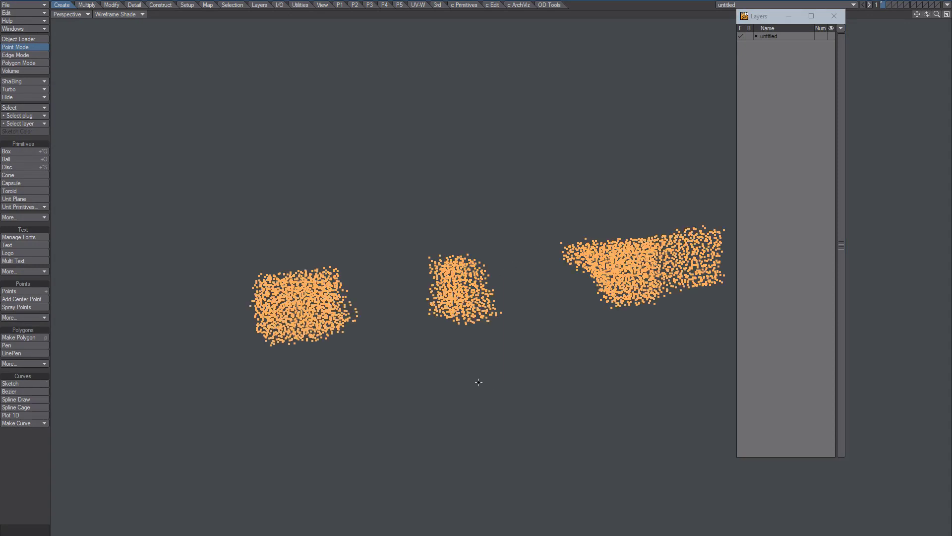
Step: Inspect the loaded points in the perspective view with Wireframe shading and clear the point selection
{"action": "mouse_move", "coordinate": [581, 320]}
{"action": "left_mouse_down", "text": "alt"}
{"action": "mouse_move", "coordinate": [451, 333]}
{"action": "mouse_move", "coordinate": [540, 296]}
{"action": "mouse_move", "coordinate": [439, 246]}
{"action": "mouse_move", "coordinate": [479, 227]}
{"action": "mouse_move", "coordinate": [488, 210]}
{"action": "left_mouse_up", "text": "alt"}
{"action": "left_click", "coordinate": [118, 14]}
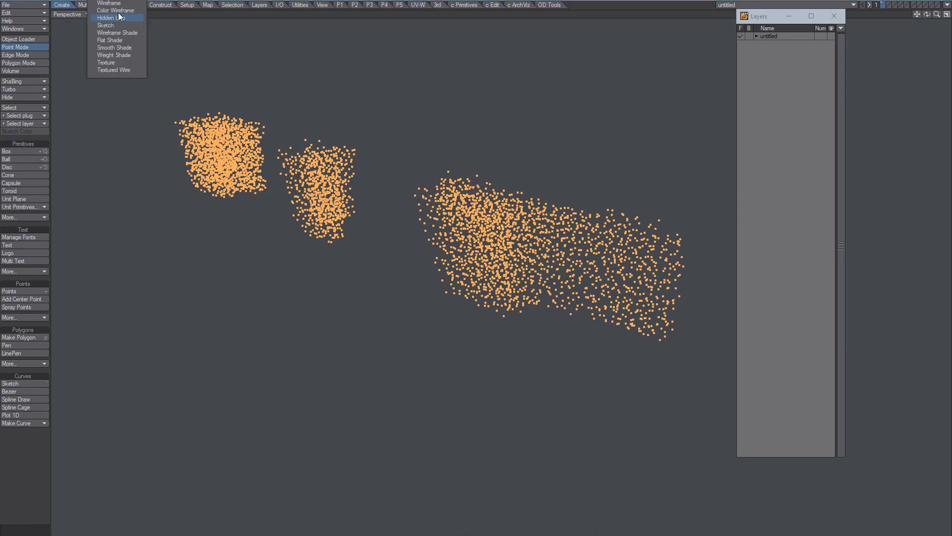
{"action": "left_click", "coordinate": [117, 3]}
{"action": "key", "text": "slash"}
{"action": "mouse_move", "coordinate": [406, 289]}
{"action": "left_mouse_down", "text": "alt"}
{"action": "mouse_move", "coordinate": [308, 309]}
{"action": "mouse_move", "coordinate": [396, 283]}
{"action": "mouse_move", "coordinate": [386, 277]}
{"action": "mouse_move", "coordinate": [409, 223]}
{"action": "mouse_move", "coordinate": [407, 258]}
{"action": "mouse_move", "coordinate": [416, 213]}
{"action": "mouse_move", "coordinate": [421, 245]}
{"action": "mouse_move", "coordinate": [450, 283]}
{"action": "mouse_move", "coordinate": [512, 244]}
{"action": "mouse_move", "coordinate": [471, 218]}
{"action": "mouse_move", "coordinate": [494, 209]}
{"action": "mouse_move", "coordinate": [464, 230]}
{"action": "left_mouse_up", "text": "alt"}
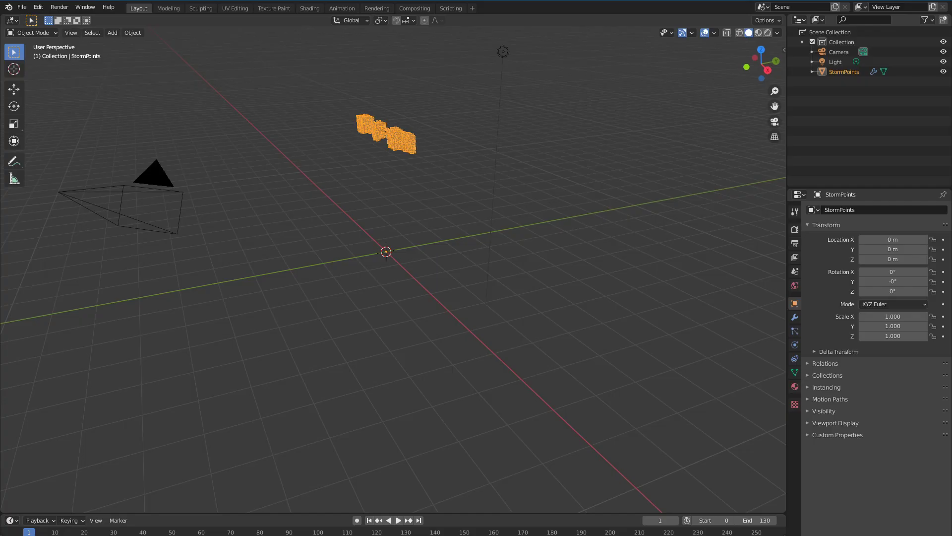
Step: Switch to Blender and move the StormPoints animation to frame 44
{"action": "key", "text": "space"}
{"action": "left_click_drag", "start_coordinate": [96, 531], "coordinate": [151, 521]}
{"action": "key", "text": "space"}
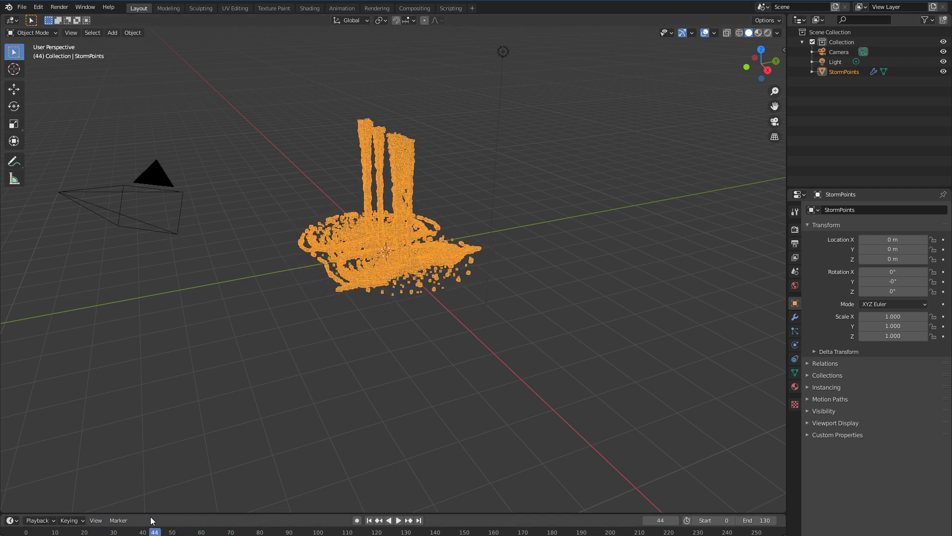
{"action": "left_click", "coordinate": [22, 7]}
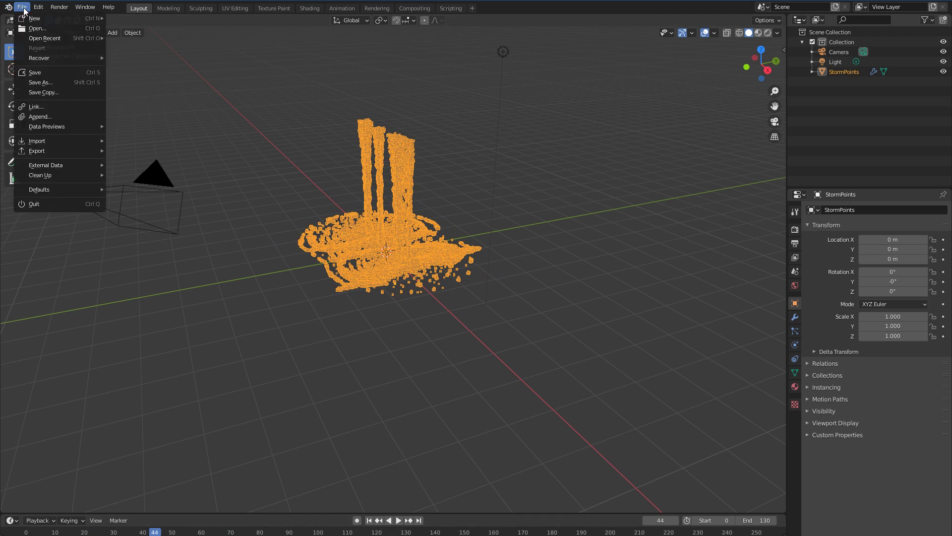
{"action": "mouse_move", "coordinate": [80, 154]}
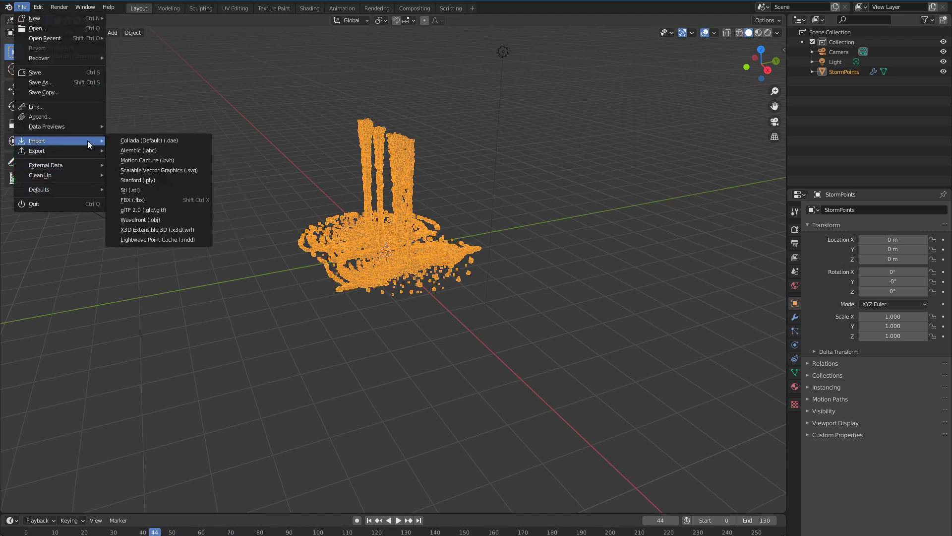
{"action": "left_click", "coordinate": [166, 220]}
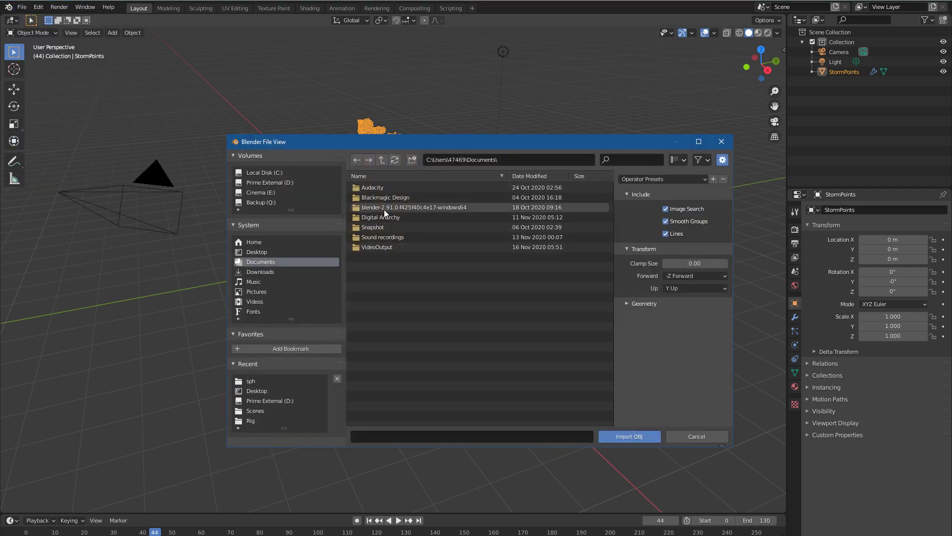
{"action": "left_click", "coordinate": [515, 159]}
{"action": "key", "text": "ctrl+v"}
{"action": "key", "text": "Return"}
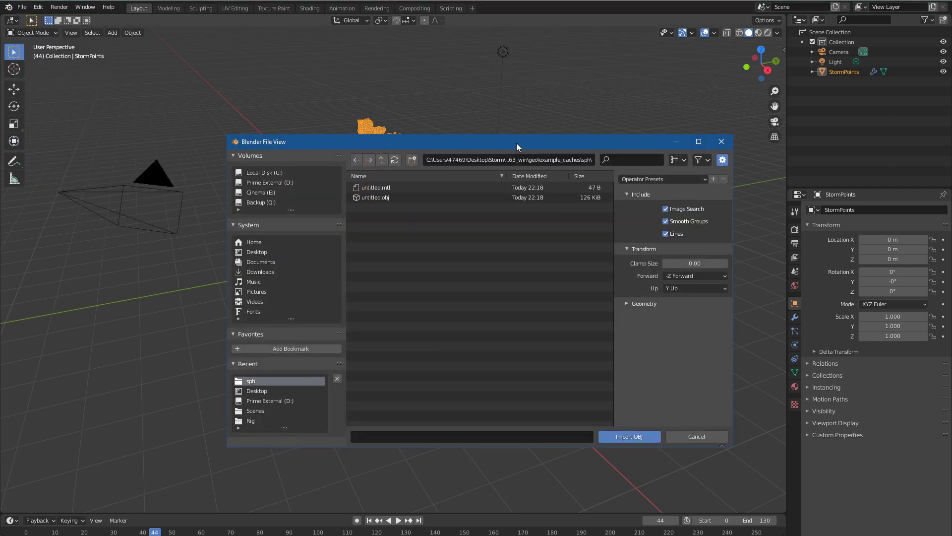
{"action": "left_click_drag", "start_coordinate": [516, 143], "coordinate": [415, 105]}
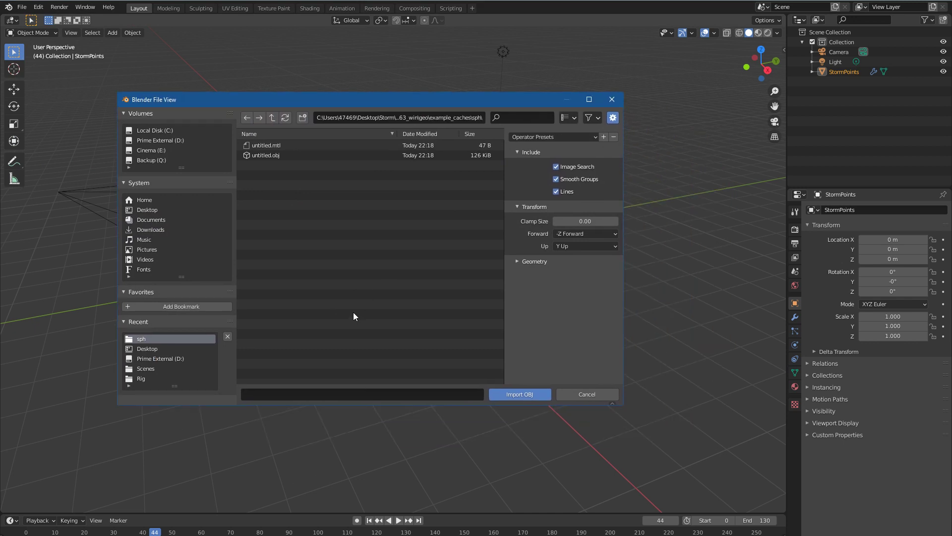
{"action": "left_click", "coordinate": [277, 155]}
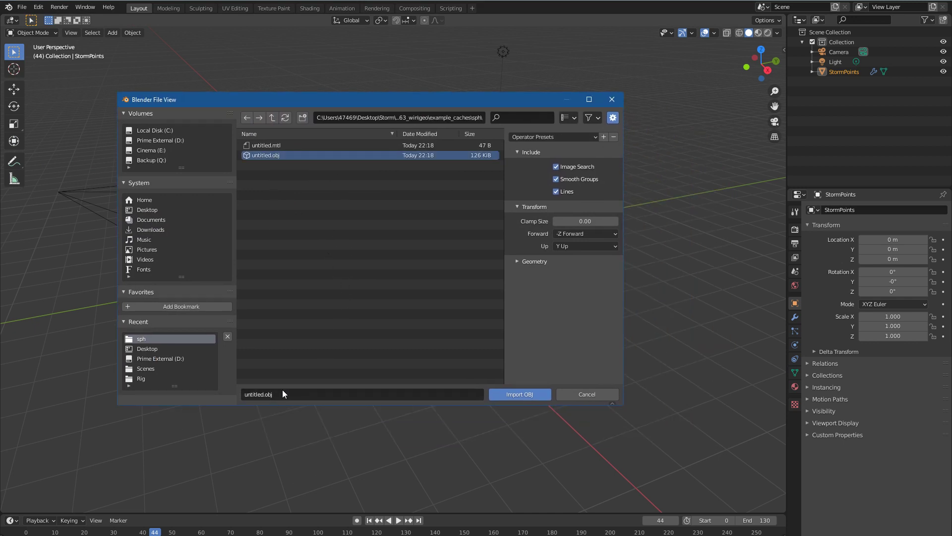
{"action": "left_click", "coordinate": [323, 394]}
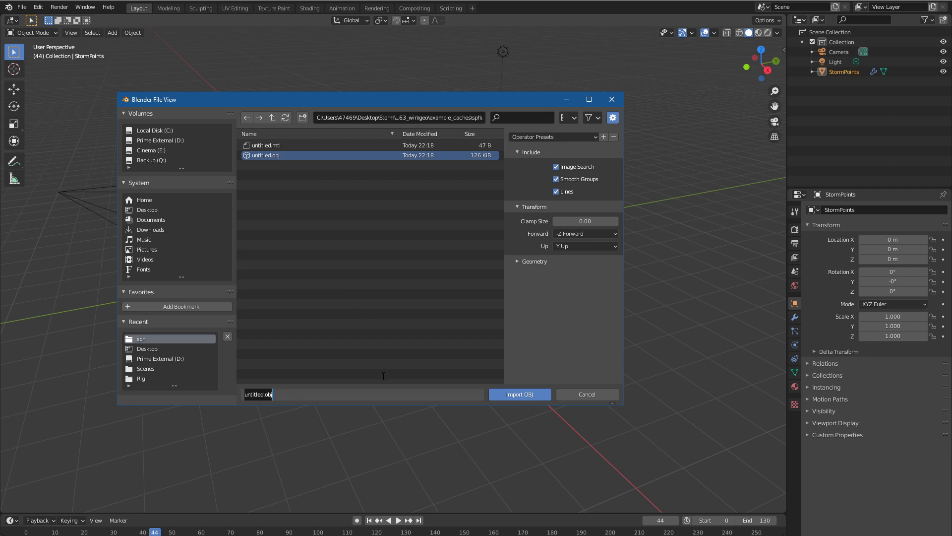
{"action": "key", "text": "Home"}
{"action": "key", "text": "Right"}
{"action": "key", "text": "Right"}
{"action": "type", "text": "-"}
{"action": "type", "text": "333"}
{"action": "key", "text": "shift+Left"}
{"action": "key", "text": "shift+Left"}
{"action": "key", "text": "shift+Left"}
{"action": "type", "text": "043"}
{"action": "key", "text": "End"}
{"action": "key", "text": "Return"}
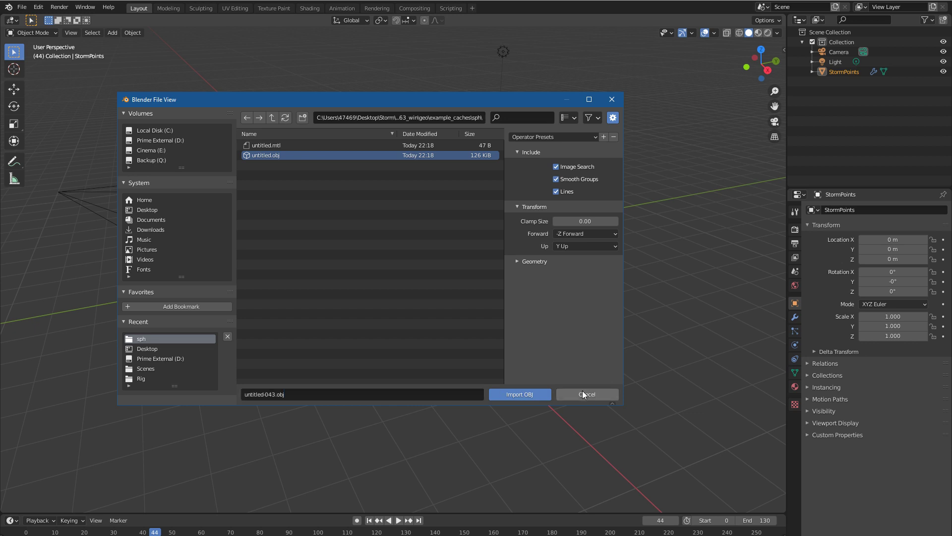
{"action": "left_click", "coordinate": [22, 7]}
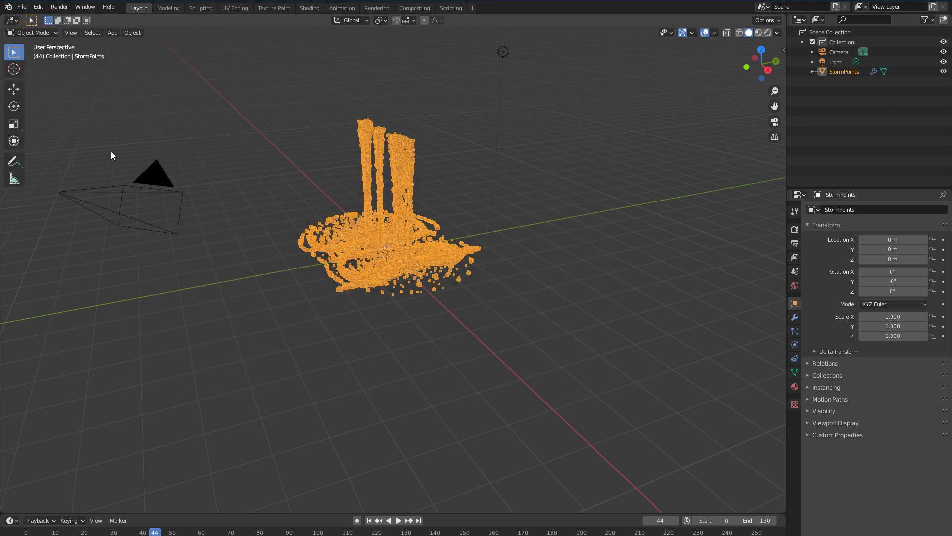
Step: Export the current frame as a Wavefront OBJ named untitled-044.obj into the example_caches\sph folder
{"action": "left_click", "coordinate": [22, 7]}
{"action": "mouse_move", "coordinate": [70, 146]}
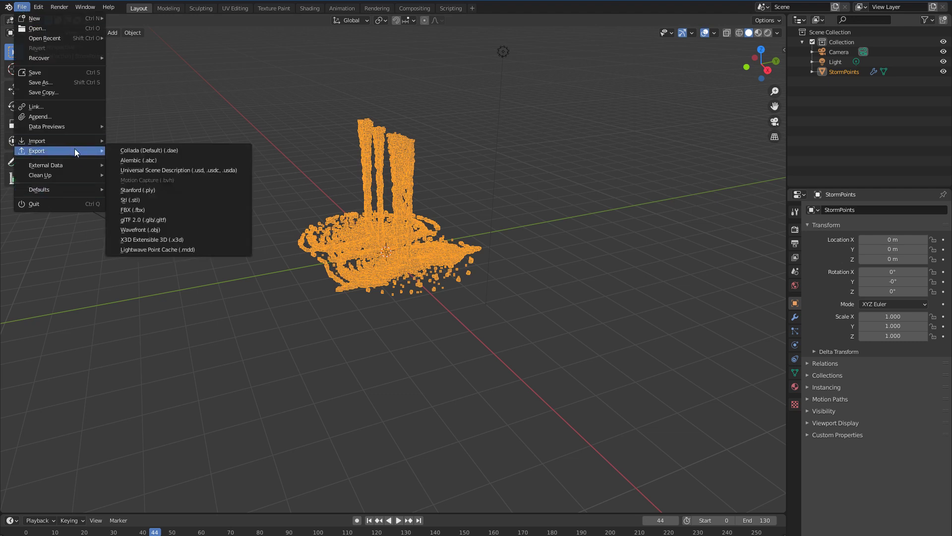
{"action": "left_click", "coordinate": [162, 229]}
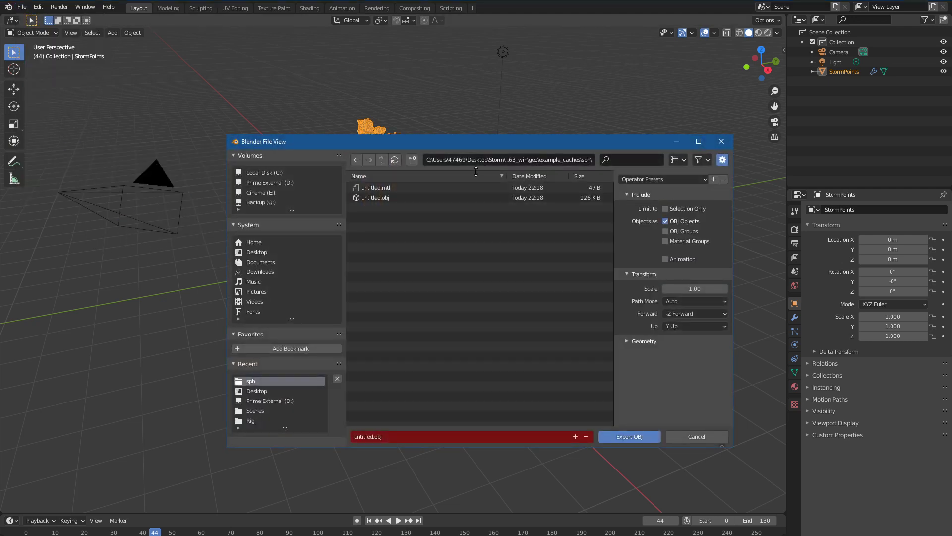
{"action": "left_click", "coordinate": [506, 158]}
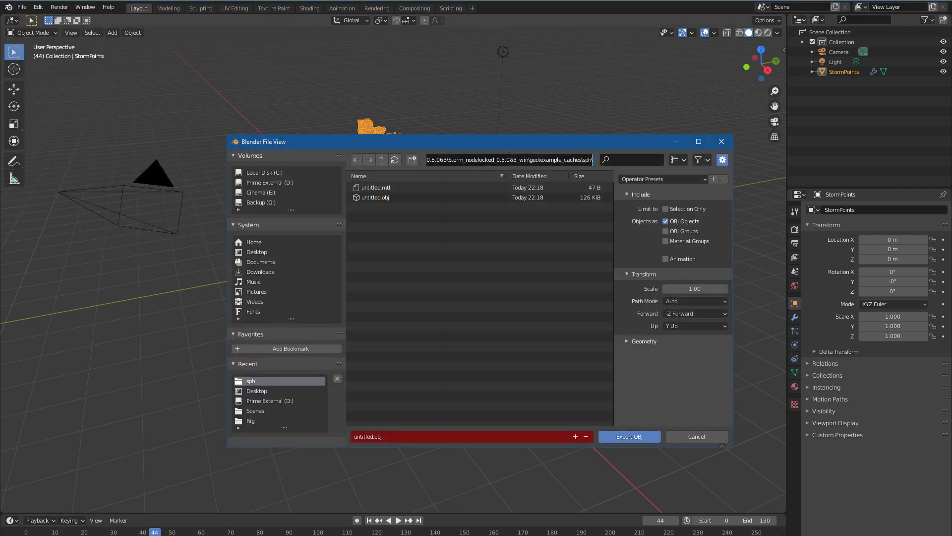
{"action": "left_click", "coordinate": [411, 435]}
{"action": "left_click", "coordinate": [393, 434]}
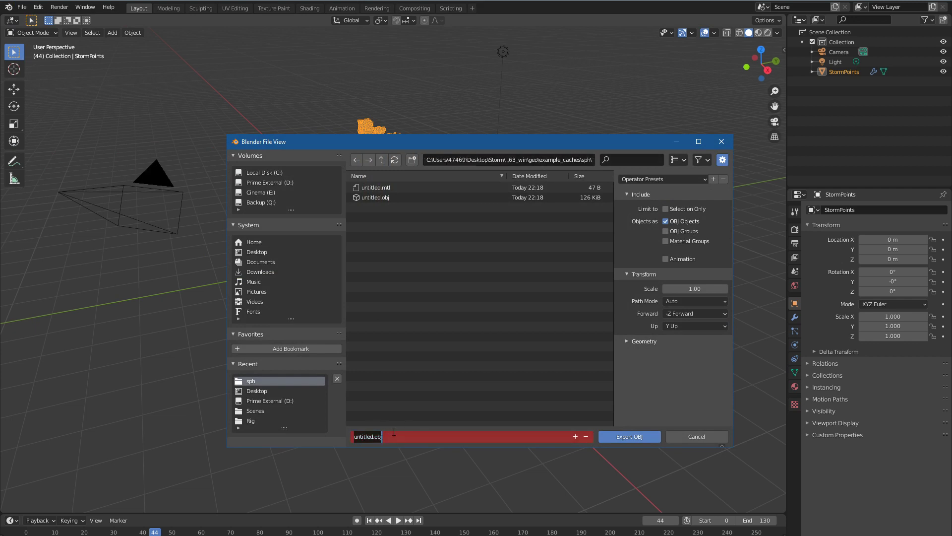
{"action": "key", "text": "Home"}
{"action": "key", "text": "Left"}
{"action": "type", "text": "-044"}
{"action": "left_click_drag", "start_coordinate": [485, 138], "coordinate": [407, 89]}
{"action": "left_click", "coordinate": [355, 391]}
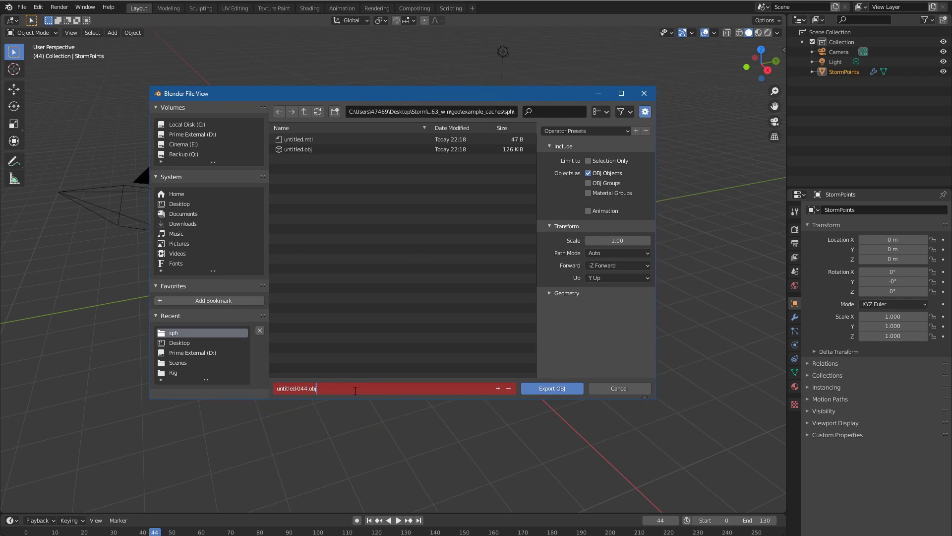
{"action": "left_click", "coordinate": [552, 386]}
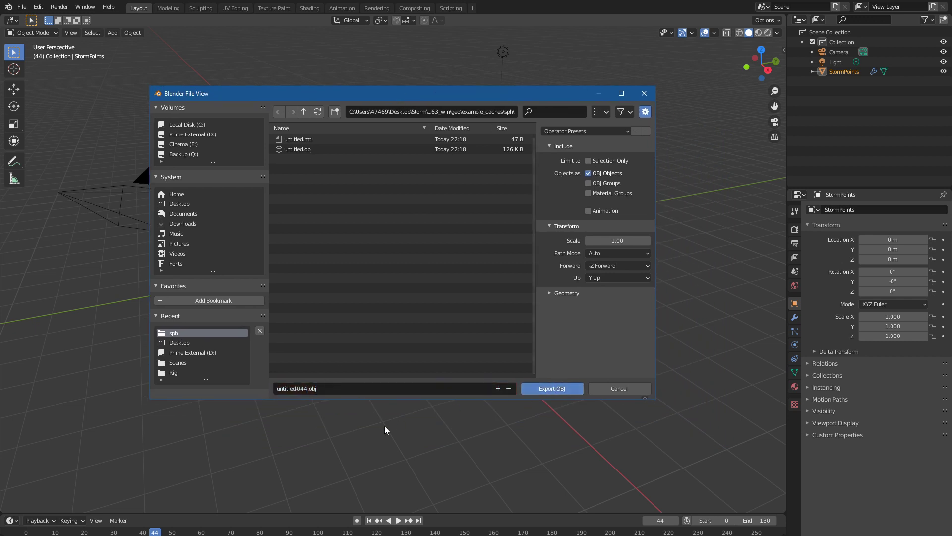
{"action": "left_click", "coordinate": [552, 389]}
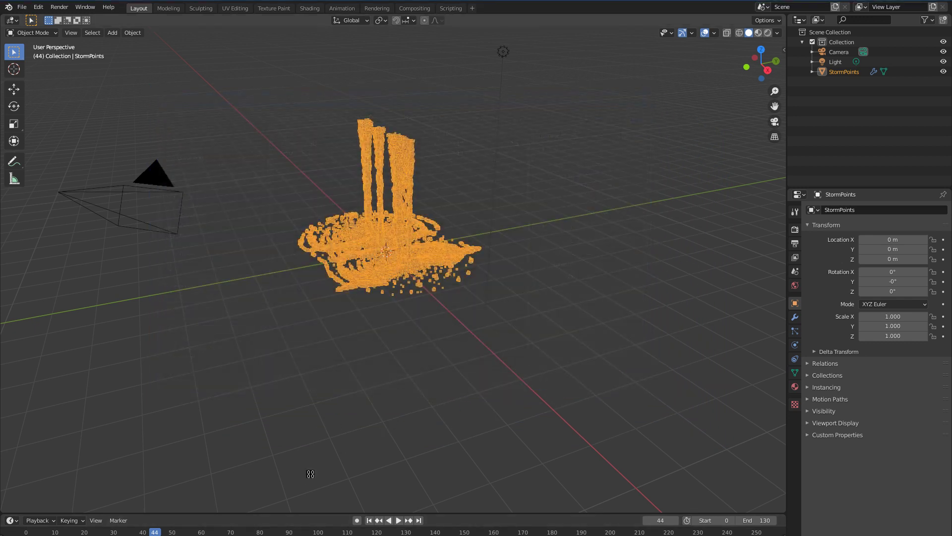
Step: Switch to File Explorer and open the untitled-044 3D object from the sph folder in LightWave Modeler
{"action": "left_click", "coordinate": [298, 535]}
{"action": "left_click", "coordinate": [710, 329]}
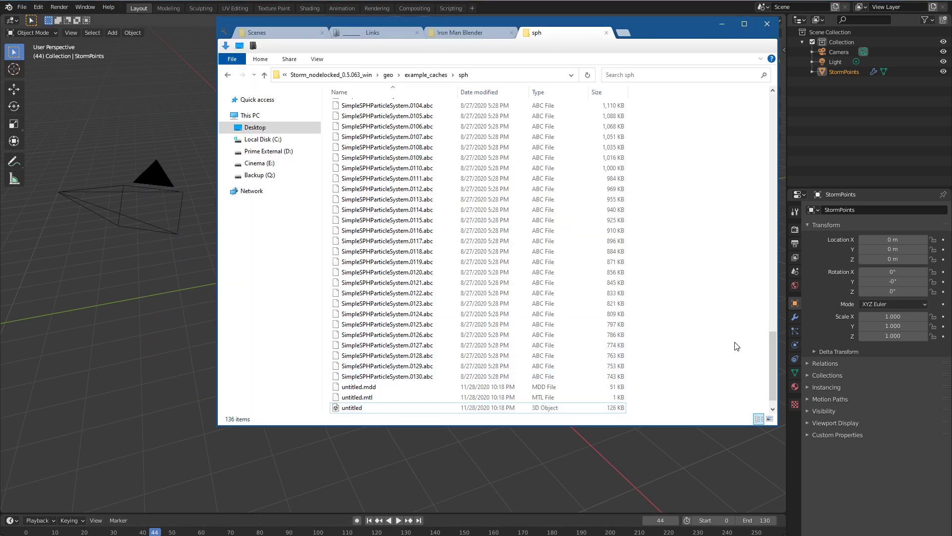
{"action": "left_click", "coordinate": [366, 408]}
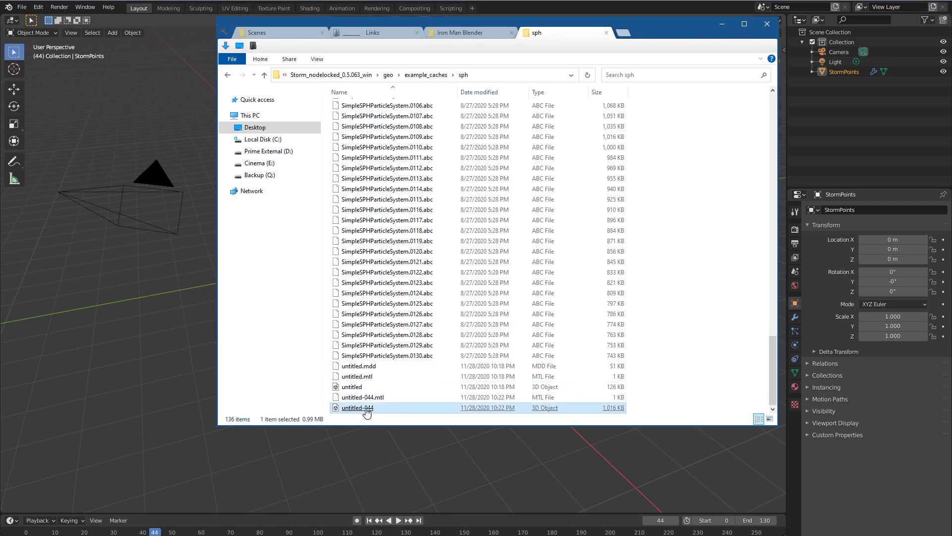
{"action": "right_click", "coordinate": [366, 408]}
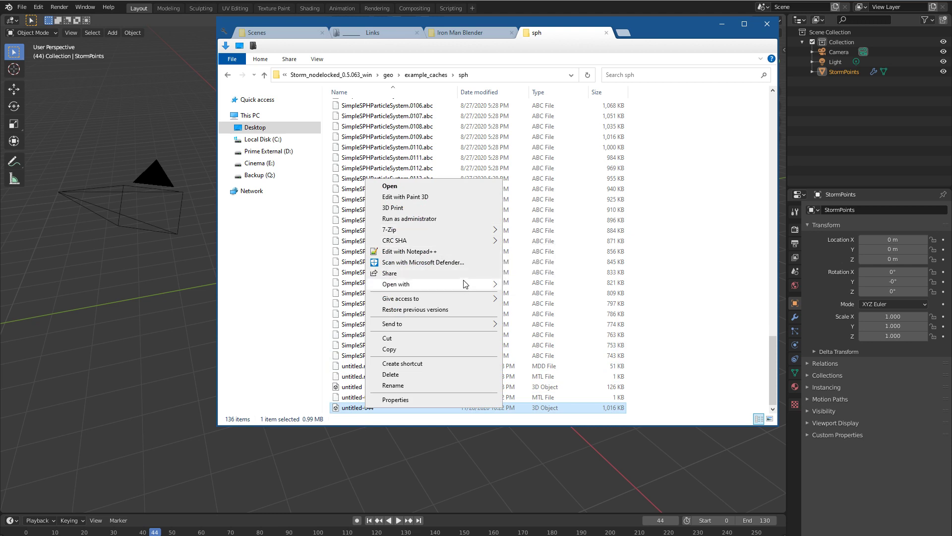
{"action": "mouse_move", "coordinate": [466, 285]}
{"action": "left_click", "coordinate": [538, 332]}
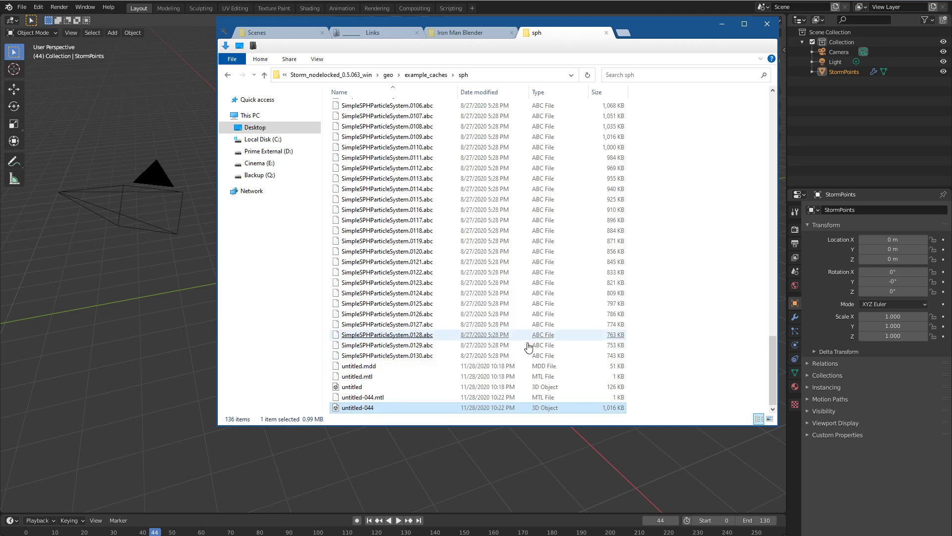
{"action": "left_click", "coordinate": [419, 261]}
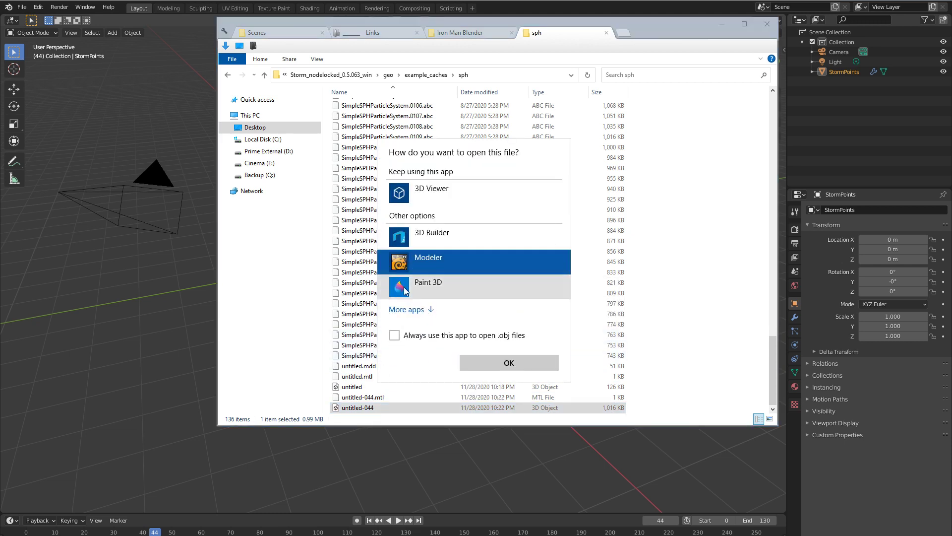
{"action": "left_click", "coordinate": [499, 363]}
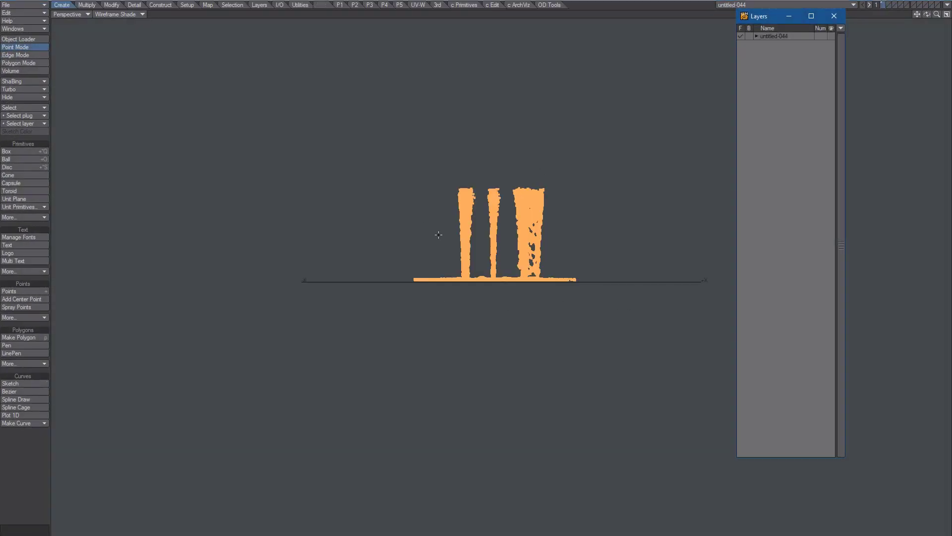
Step: Inspect the loaded particles in perspective, restore the four-view layout and close the Layers window
{"action": "left_click_drag", "start_coordinate": [518, 328], "coordinate": [374, 331], "text": "alt"}
{"action": "scroll", "coordinate": [464, 252], "scroll_direction": "down", "scroll_amount": 2}
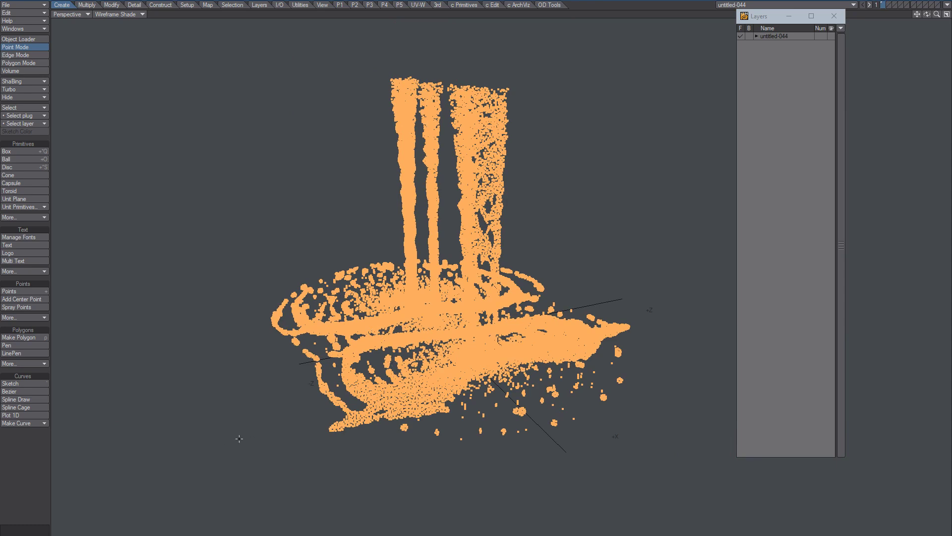
{"action": "left_click_drag", "start_coordinate": [239, 438], "coordinate": [261, 421], "text": "alt"}
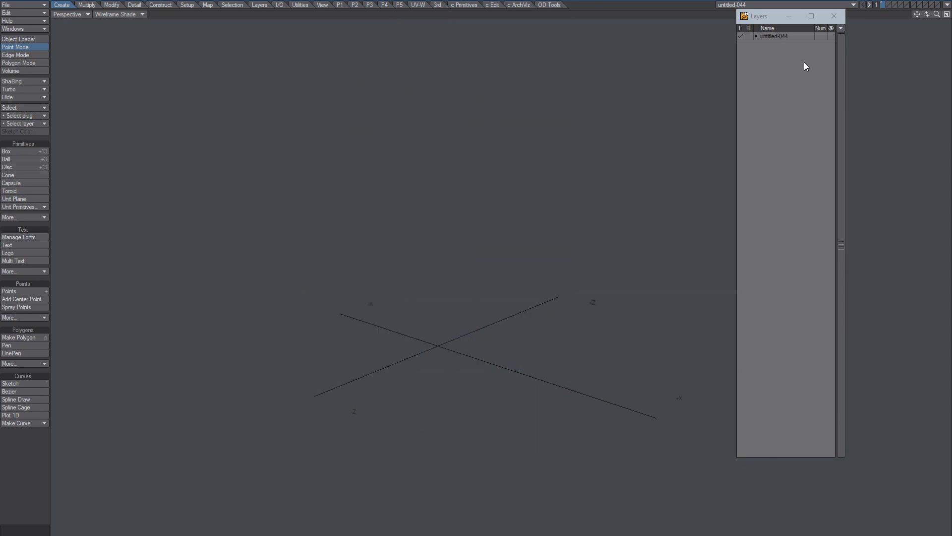
{"action": "left_click", "coordinate": [947, 14]}
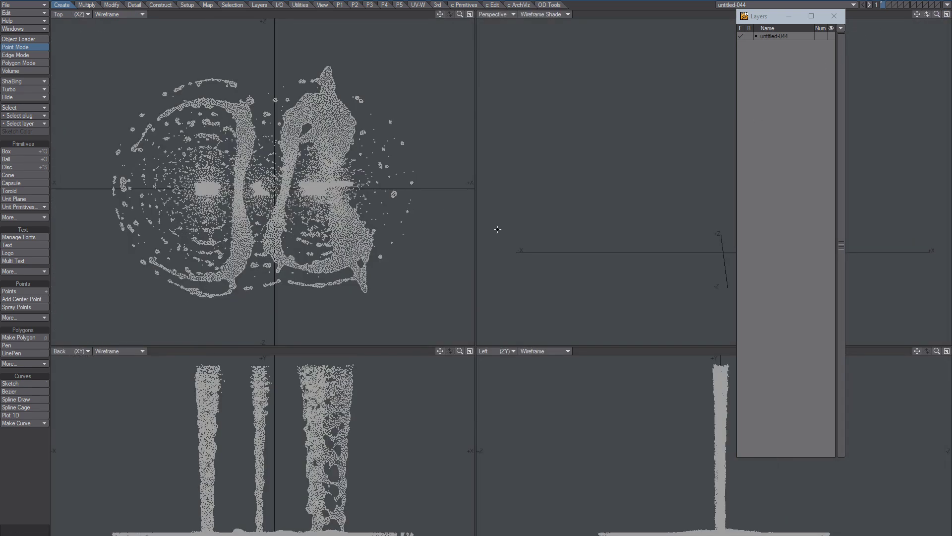
{"action": "left_click", "coordinate": [831, 15]}
{"action": "left_click_drag", "start_coordinate": [715, 222], "coordinate": [682, 245], "text": "alt"}
Step: Place the particle points in the background layer and clone the foreground ball onto them using Point Clone Plus with its default settings
{"action": "key", "text": "apostrophe"}
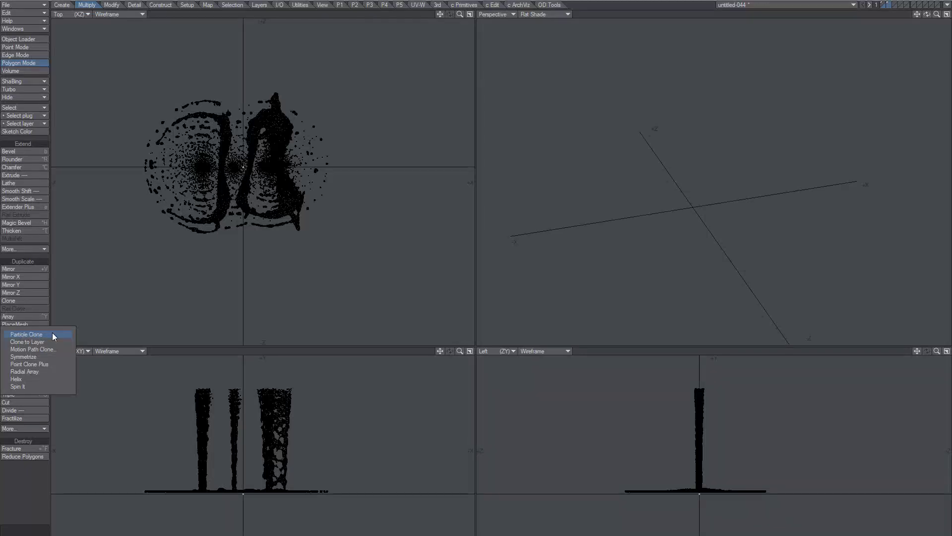
{"action": "left_click", "coordinate": [34, 364]}
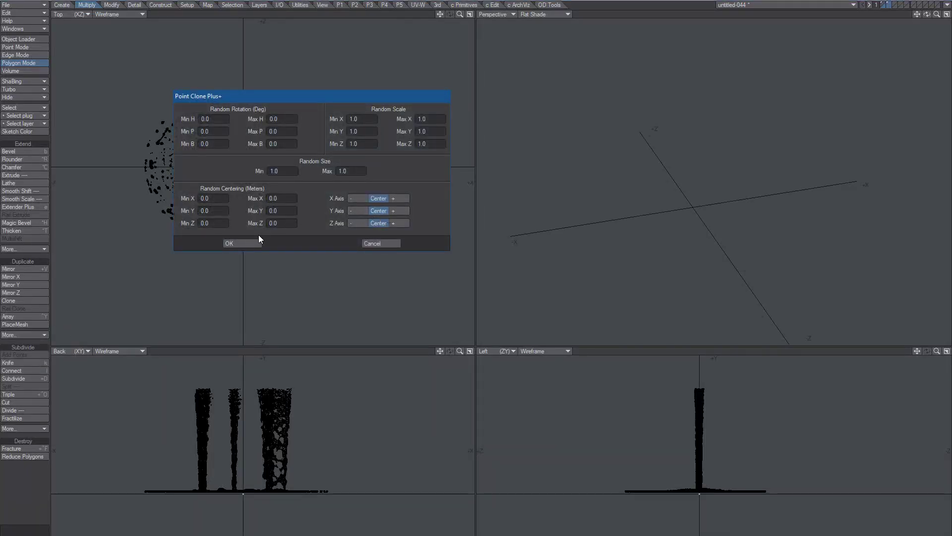
{"action": "left_click", "coordinate": [243, 243]}
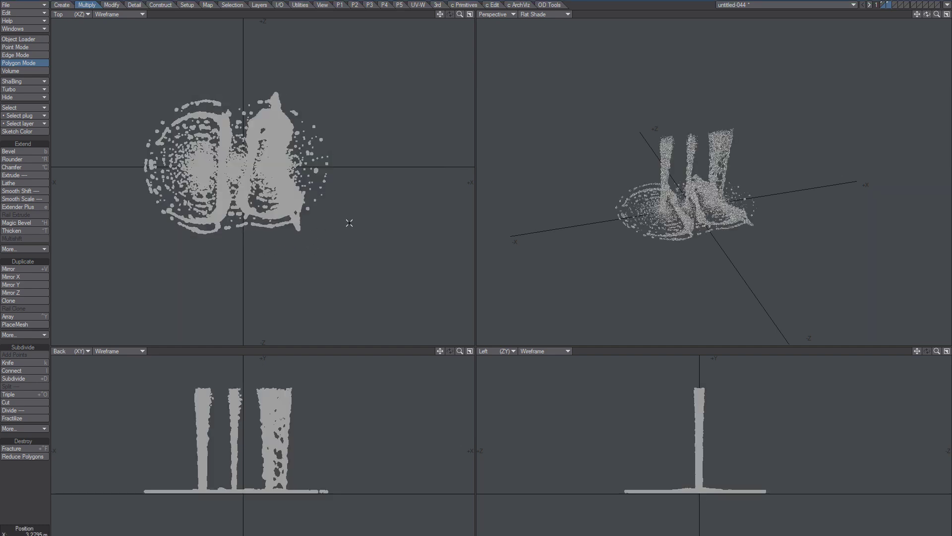
Step: Maximize the perspective view, fit the cloned balls in it and set its shading to Smooth Shade
{"action": "left_click_drag", "start_coordinate": [747, 201], "coordinate": [769, 164], "text": "alt"}
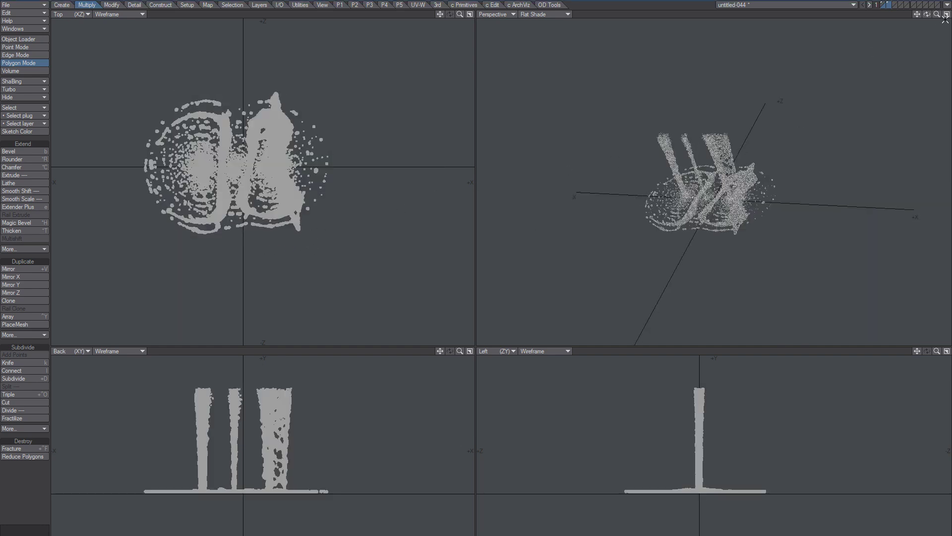
{"action": "left_click", "coordinate": [947, 14]}
{"action": "key", "text": "a"}
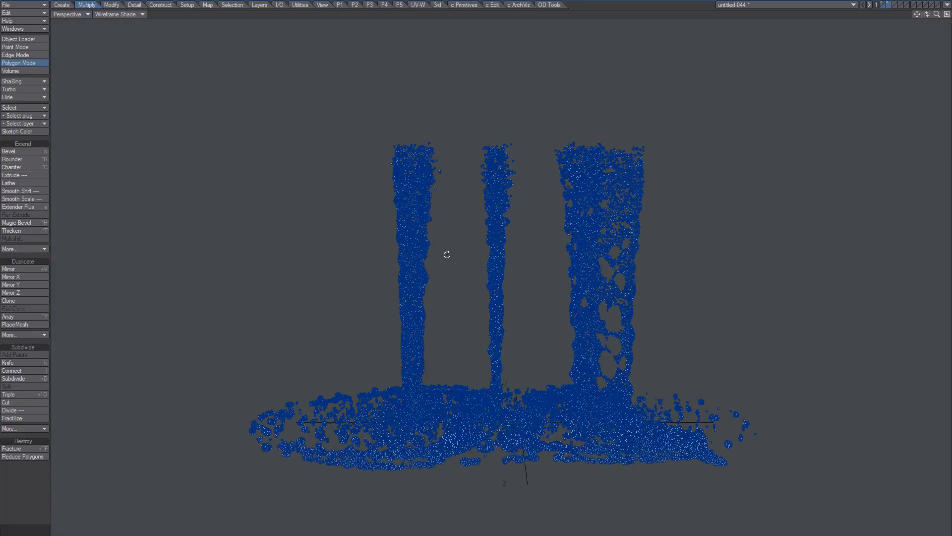
{"action": "left_click_drag", "start_coordinate": [447, 254], "coordinate": [151, 79], "text": "alt"}
{"action": "left_click", "coordinate": [119, 15]}
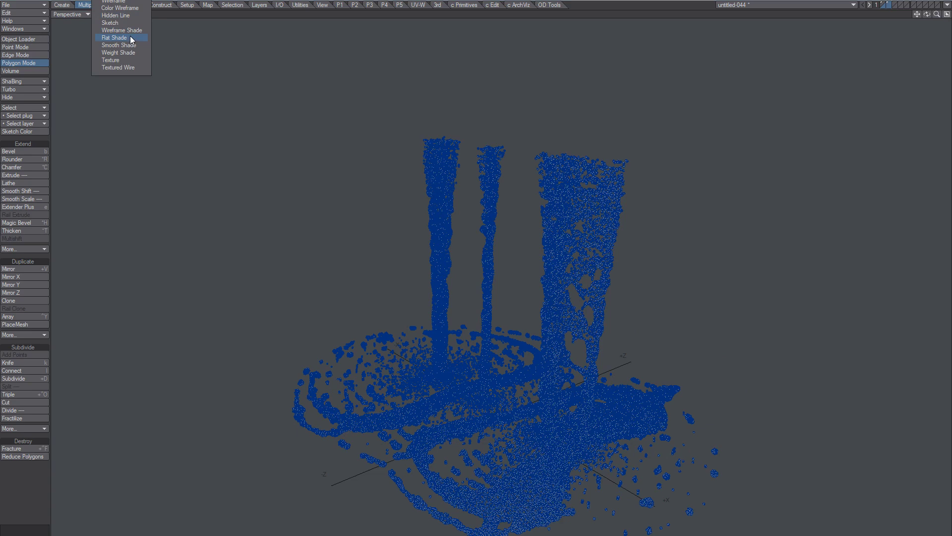
{"action": "left_click", "coordinate": [127, 45]}
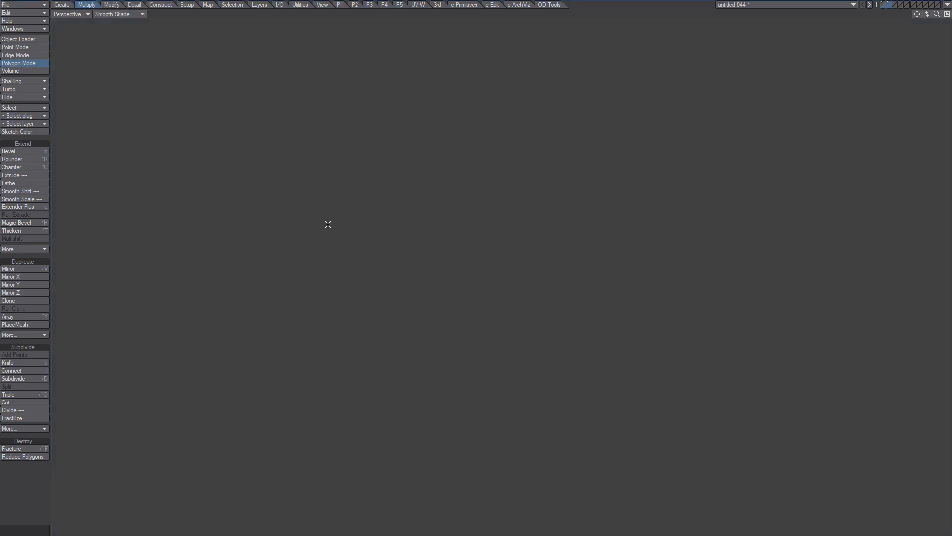
{"action": "scroll", "coordinate": [517, 367], "scroll_direction": "up", "scroll_amount": 6}
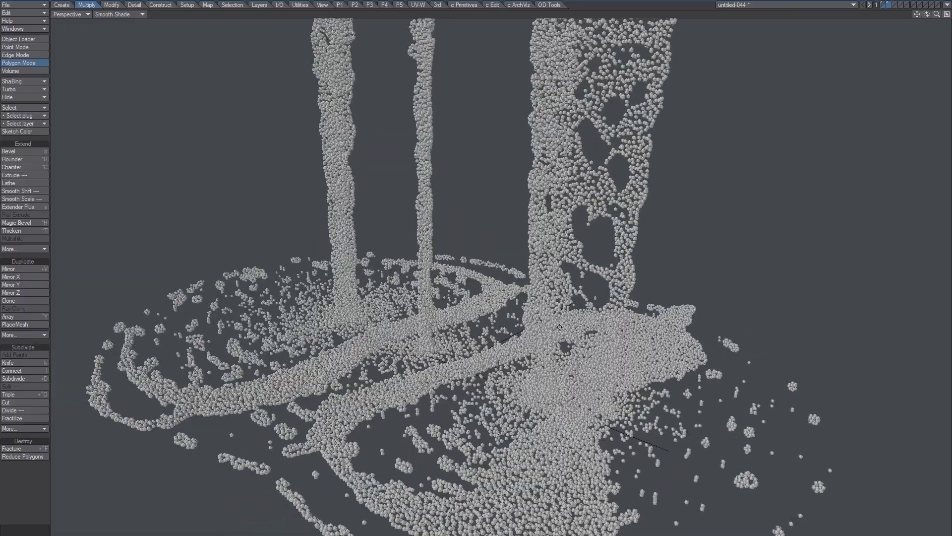
{"action": "left_click_drag", "start_coordinate": [560, 327], "coordinate": [484, 259], "text": "alt+shift"}
{"action": "scroll", "coordinate": [554, 275], "scroll_direction": "down", "scroll_amount": 3}
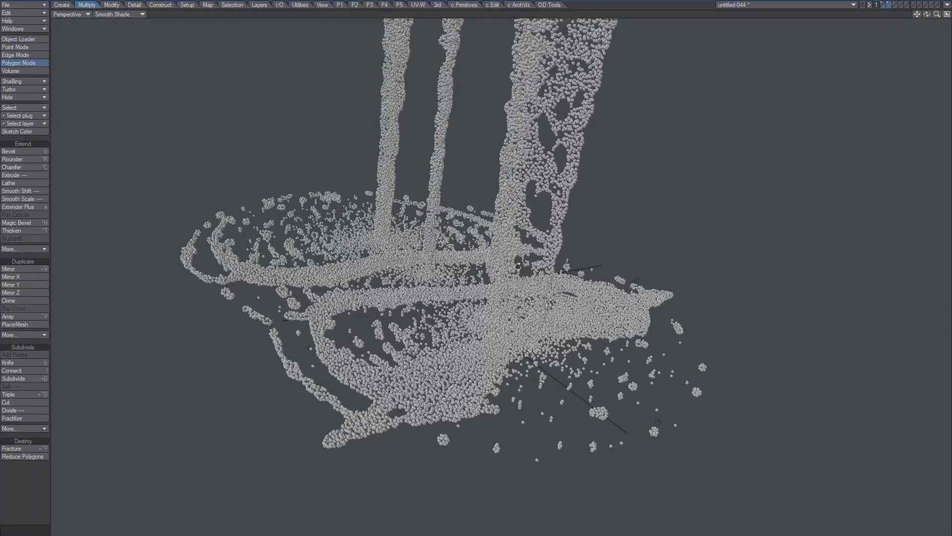